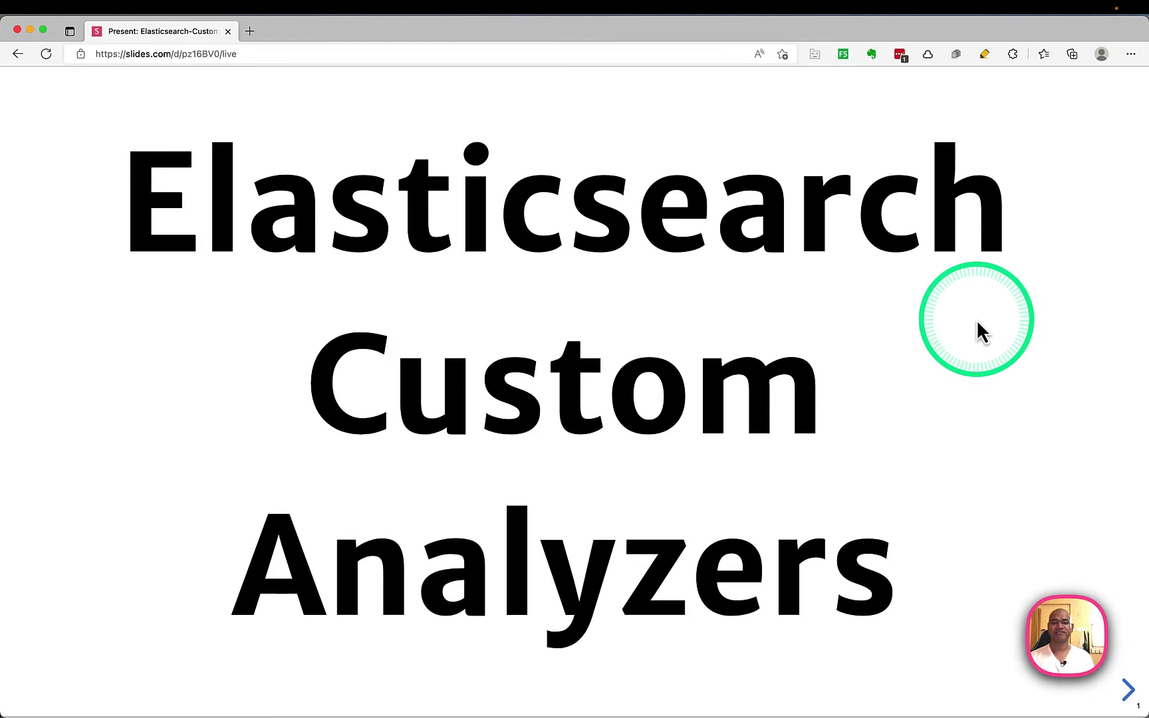
Advance from the title slide to slide 3's note on how character filters transform input
key("Right")
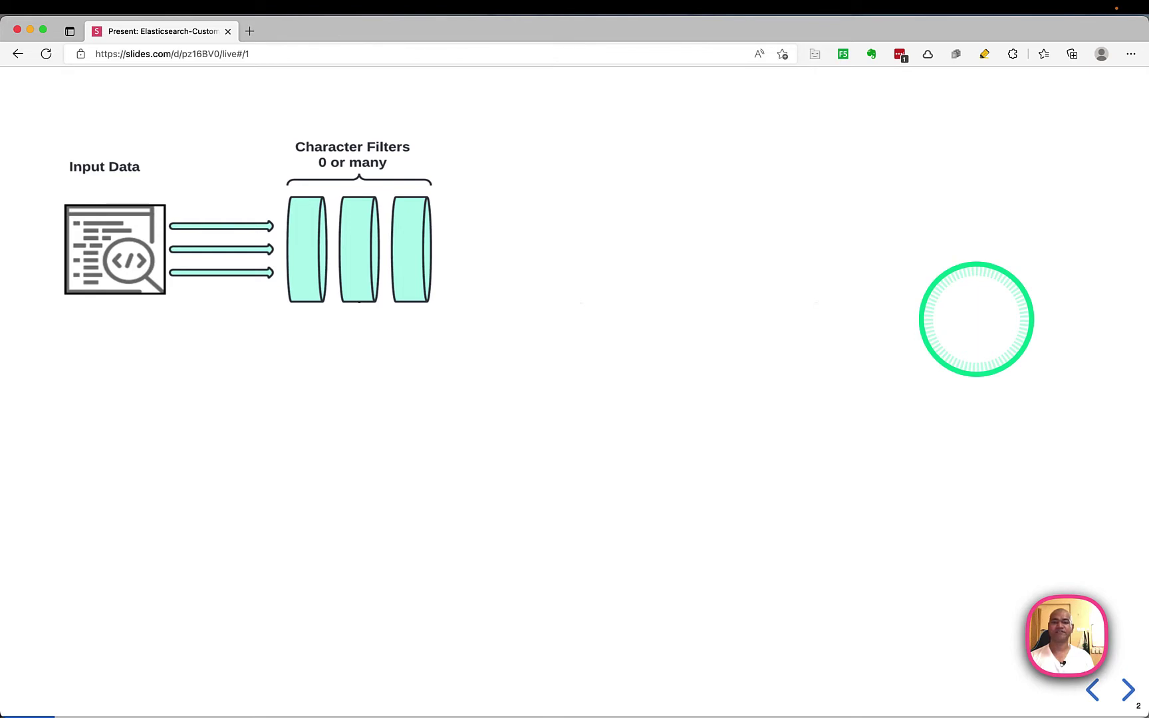
key("Right")
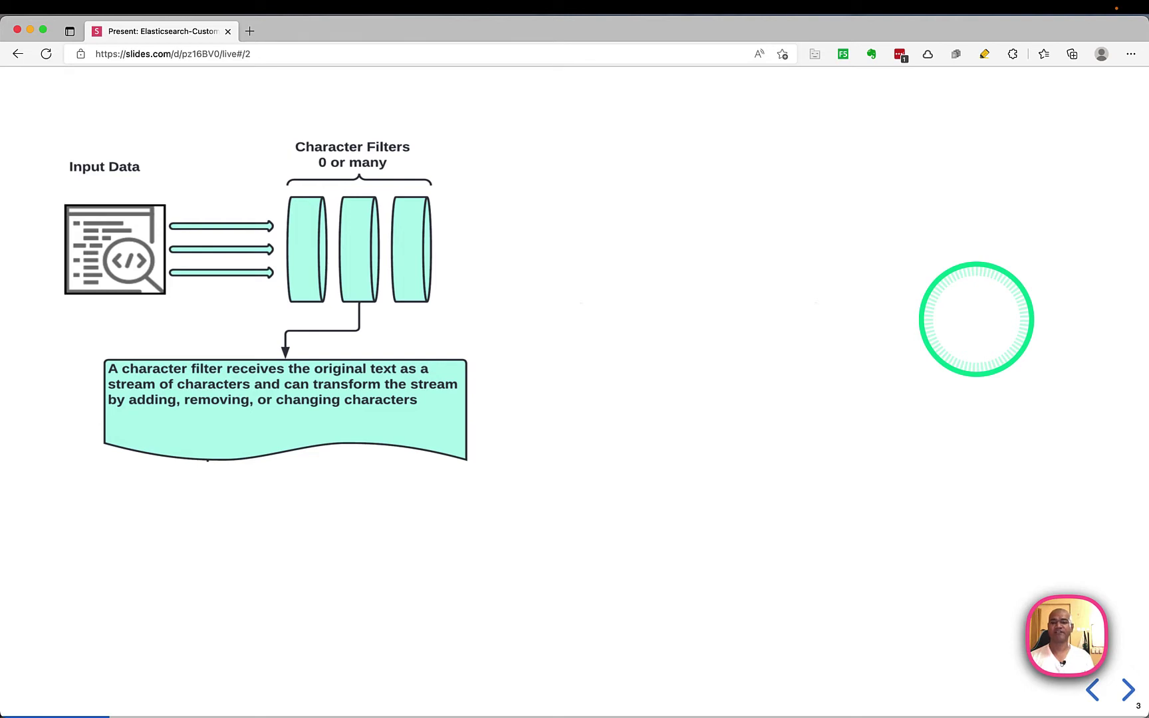
Reveal the HTML Strip, Mapping and Pattern Replace character filters, then the single Tokenizer stage
key("Right")
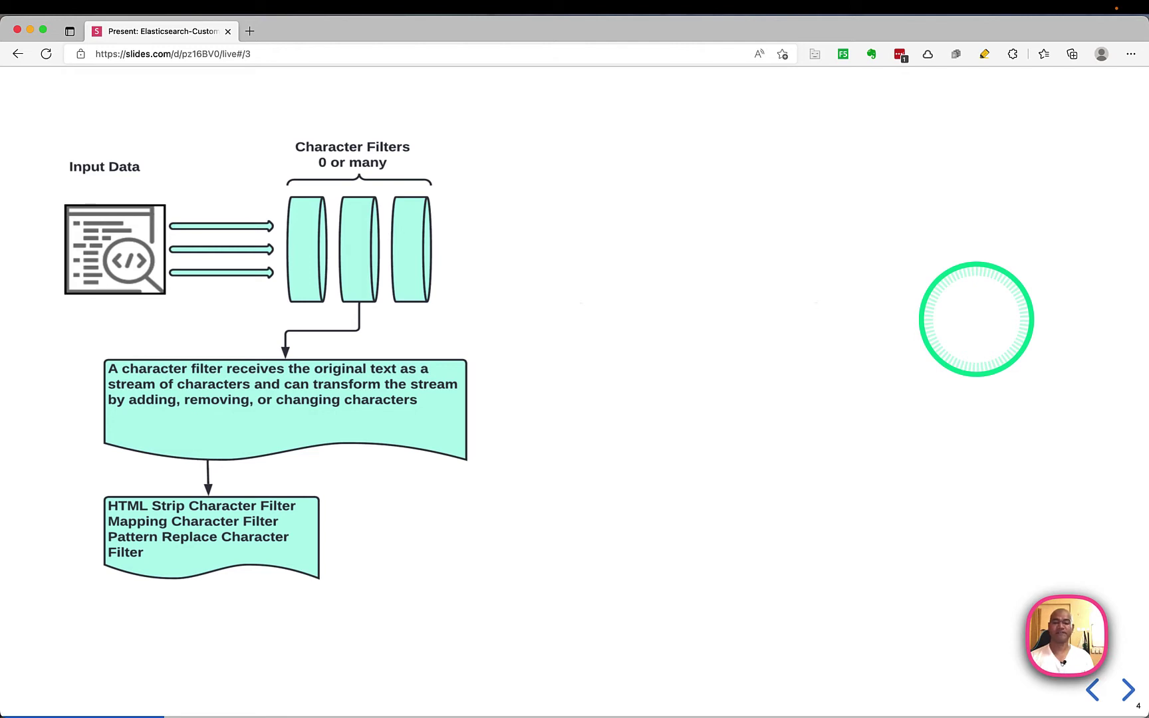
key("Right")
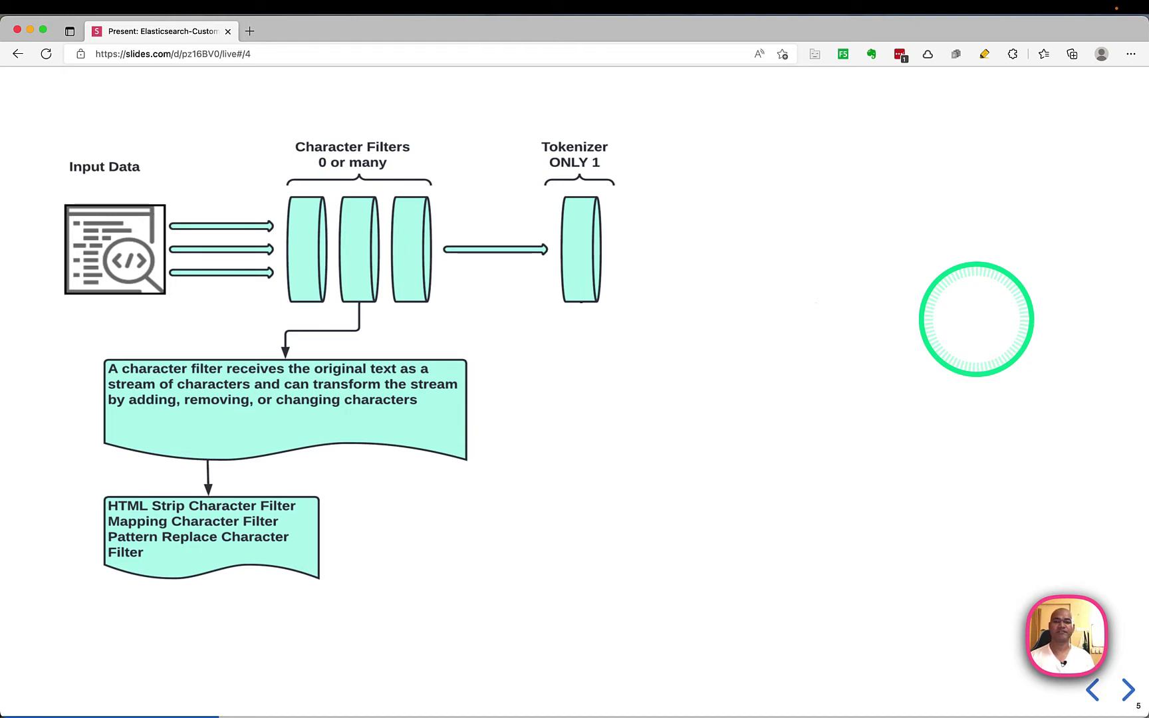
Build out the tokenizer explanation, seven built-in tokenizer types, and the Token Filters (0 or many) stage
key("Right")
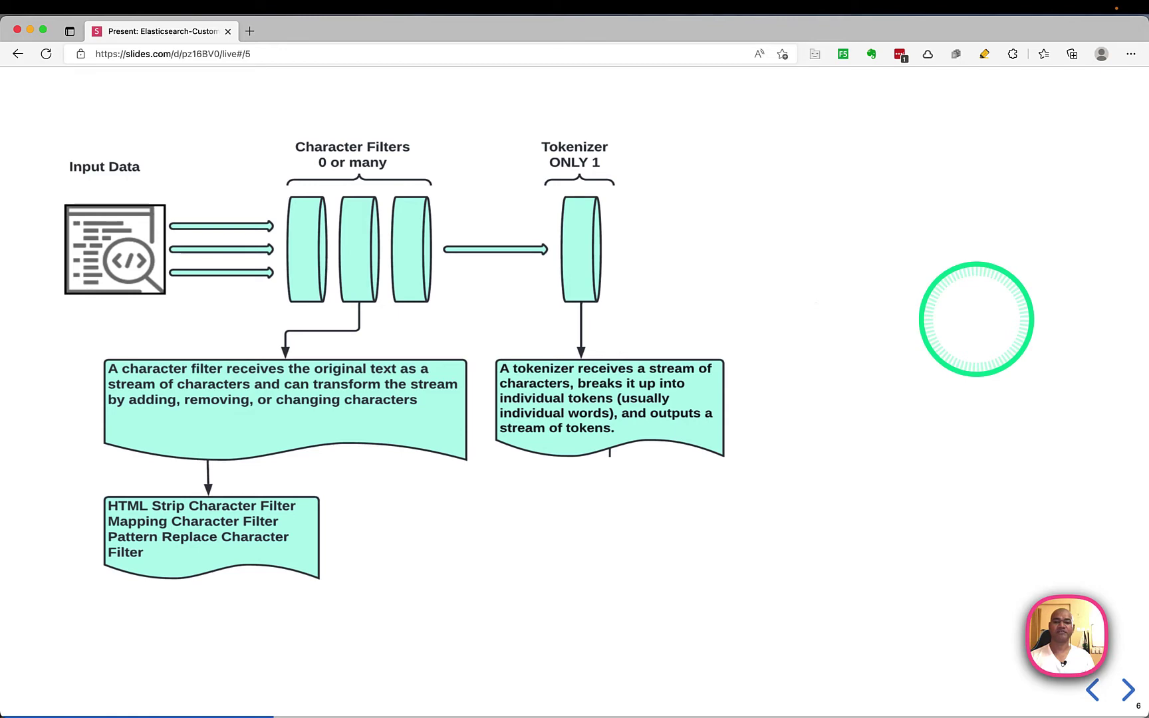
key("Right")
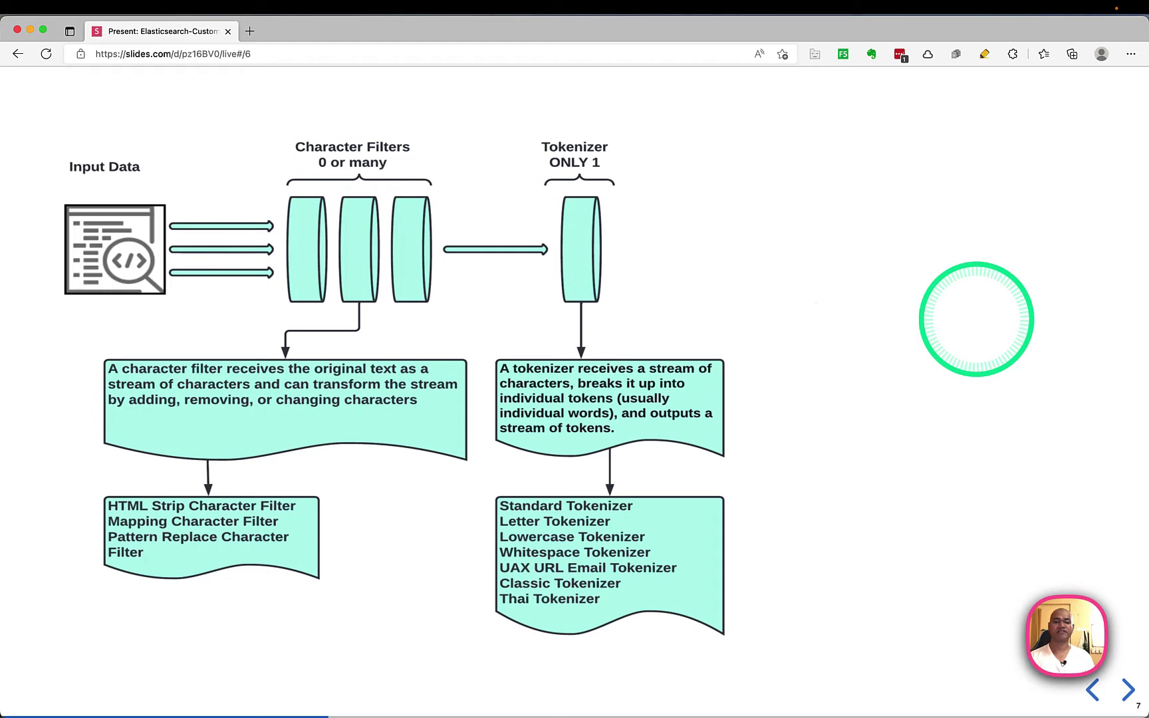
key("Right")
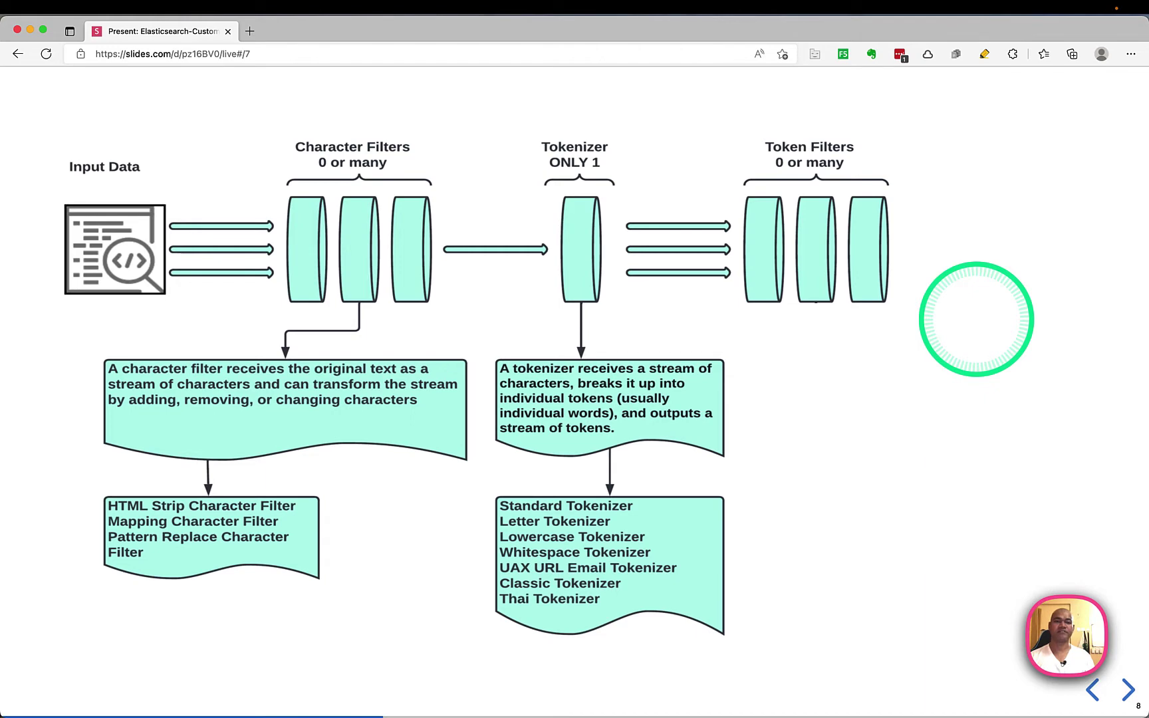
Step through token filter details and the Elasticsearch Index stage to slide 12's four _analyze requests
key("Right")
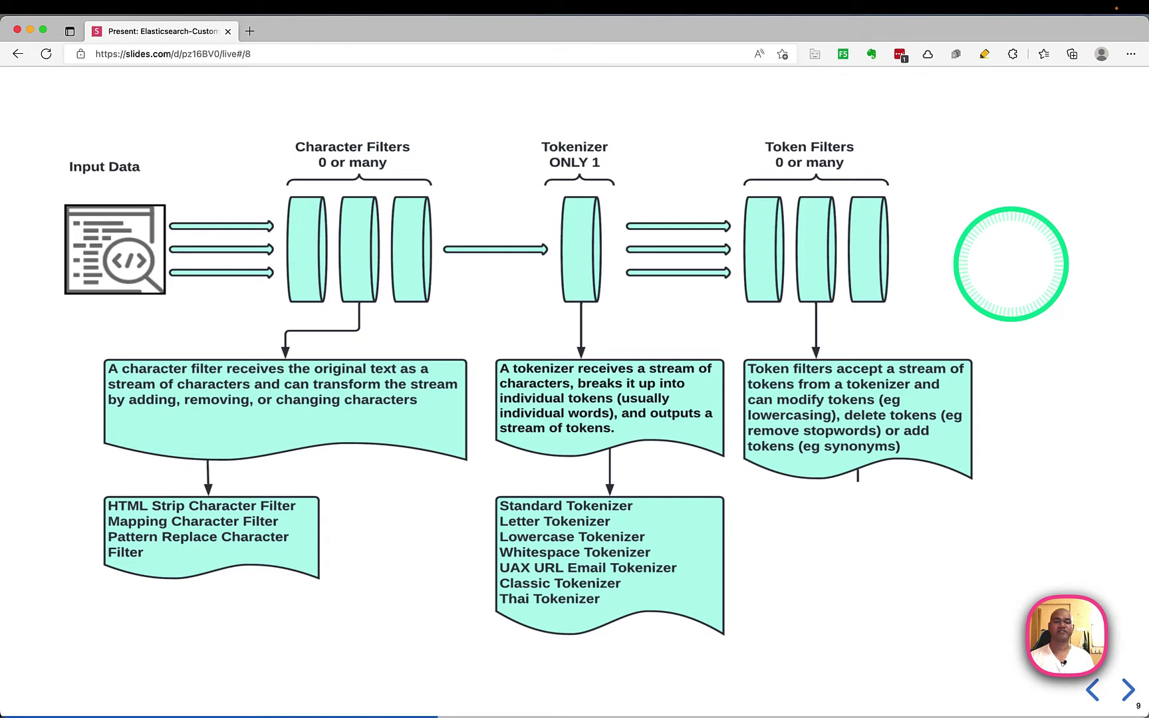
key("Right")
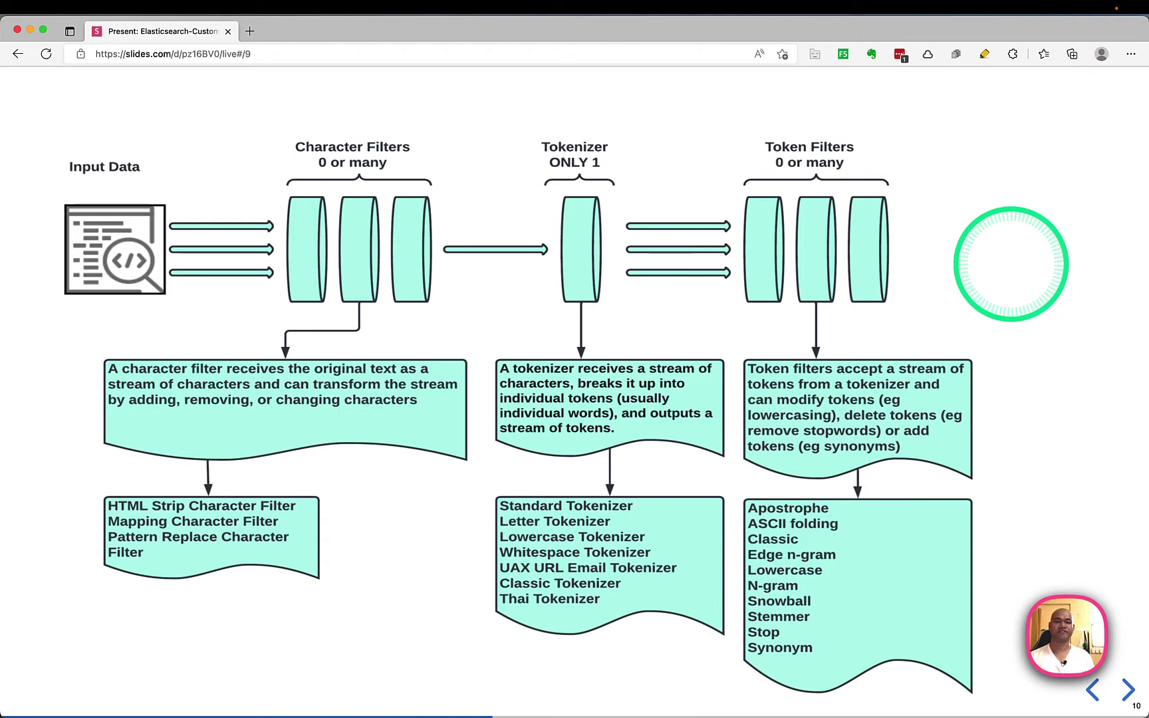
key("Right")
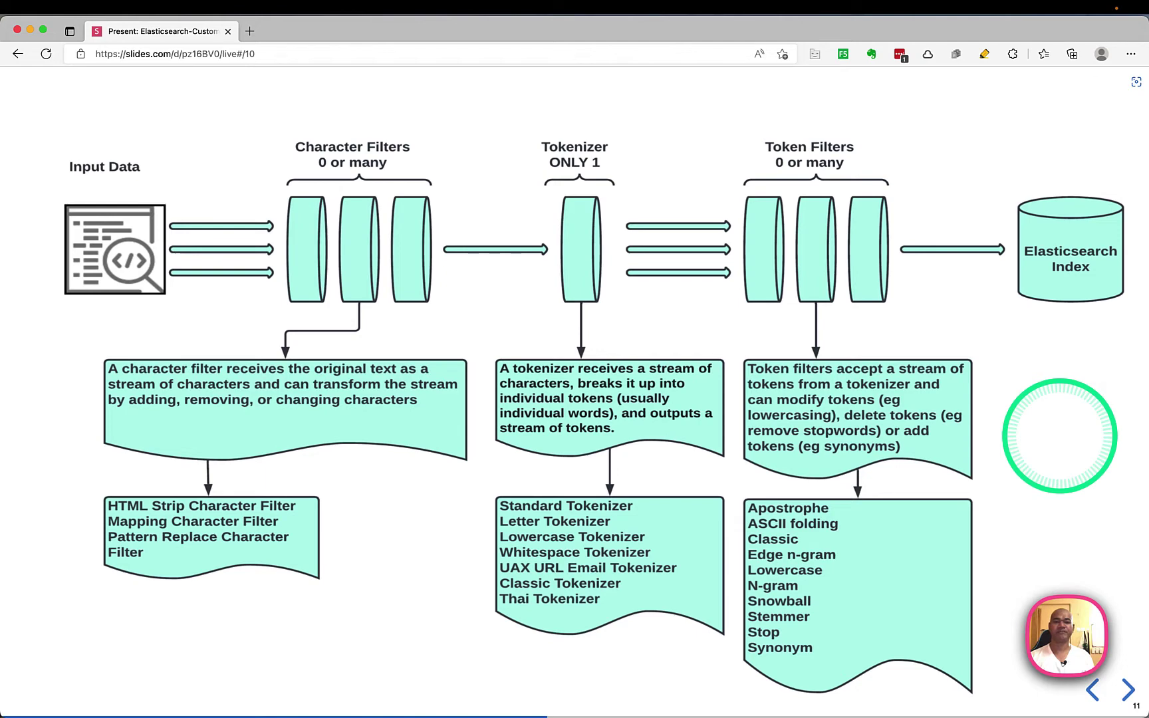
key("Right")
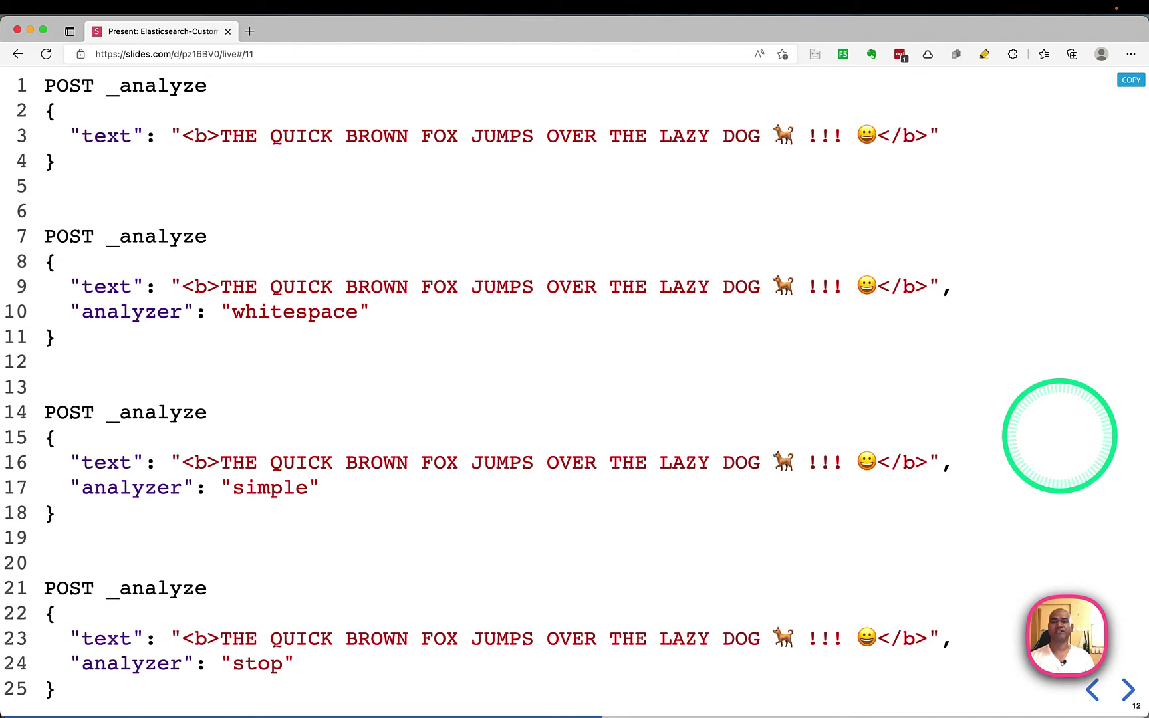
Box the default, whitespace, simple and stop POST _analyze requests on the slide, then clear the boxes
key("ctrl+alt+a")
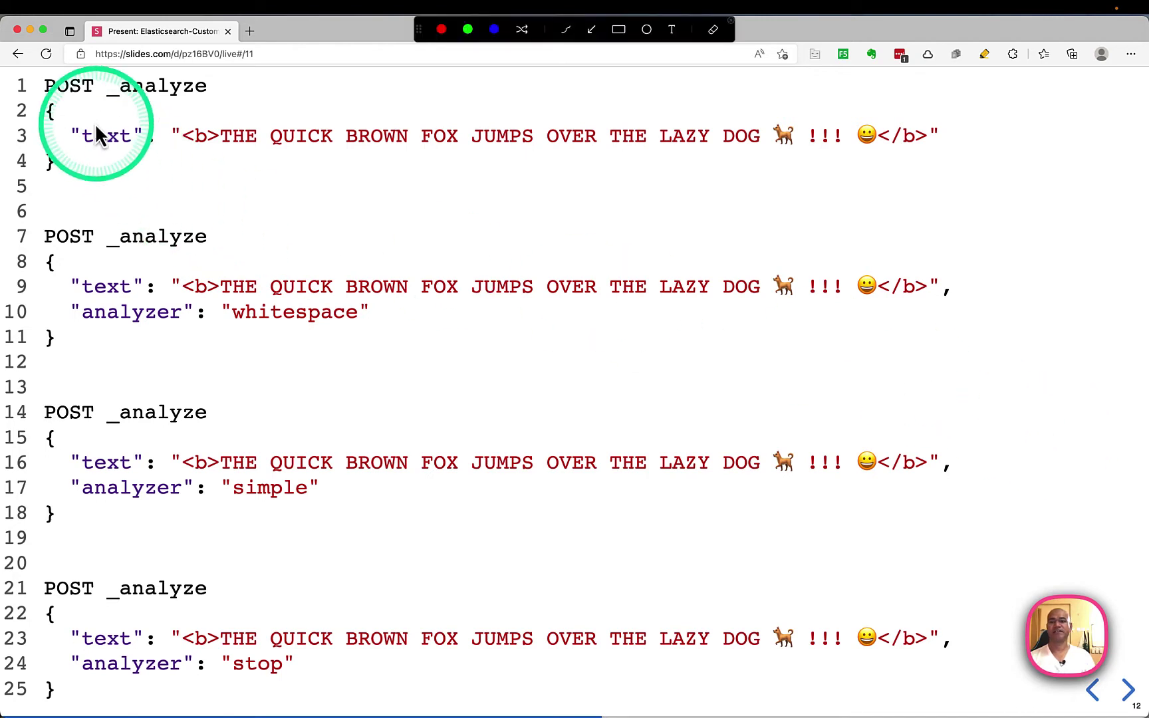
mouse_move(38, 71)
left_mouse_down()
mouse_move(176, 99)
mouse_move(247, 142)
mouse_move(389, 188)
mouse_move(651, 212)
mouse_move(957, 212)
left_mouse_up()
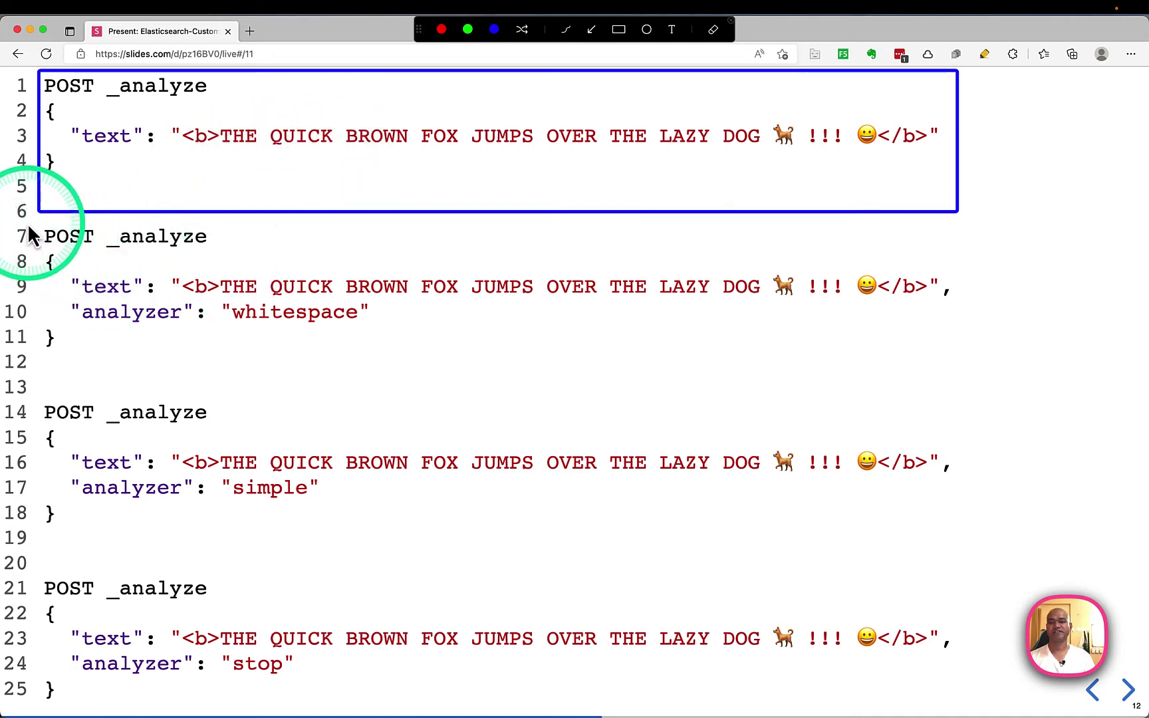
mouse_move(32, 222)
left_mouse_down()
mouse_move(56, 257)
mouse_move(317, 361)
mouse_move(684, 383)
mouse_move(995, 380)
left_mouse_up()
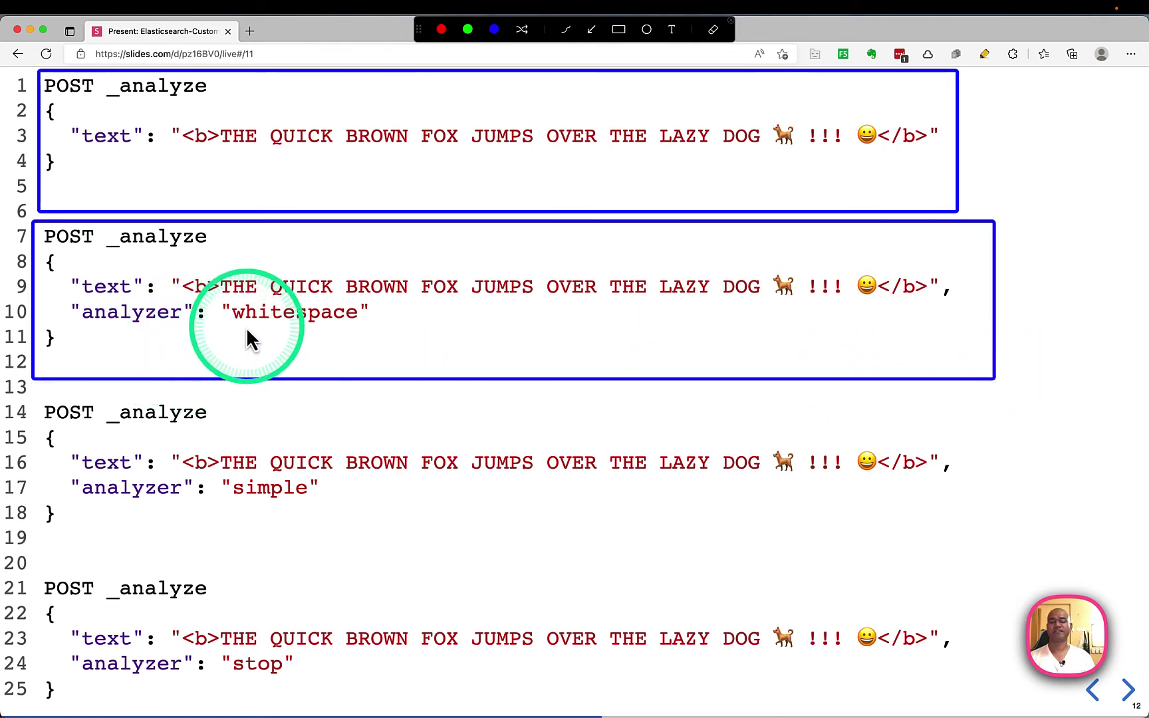
left_click_drag(299, 407, 288, 416)
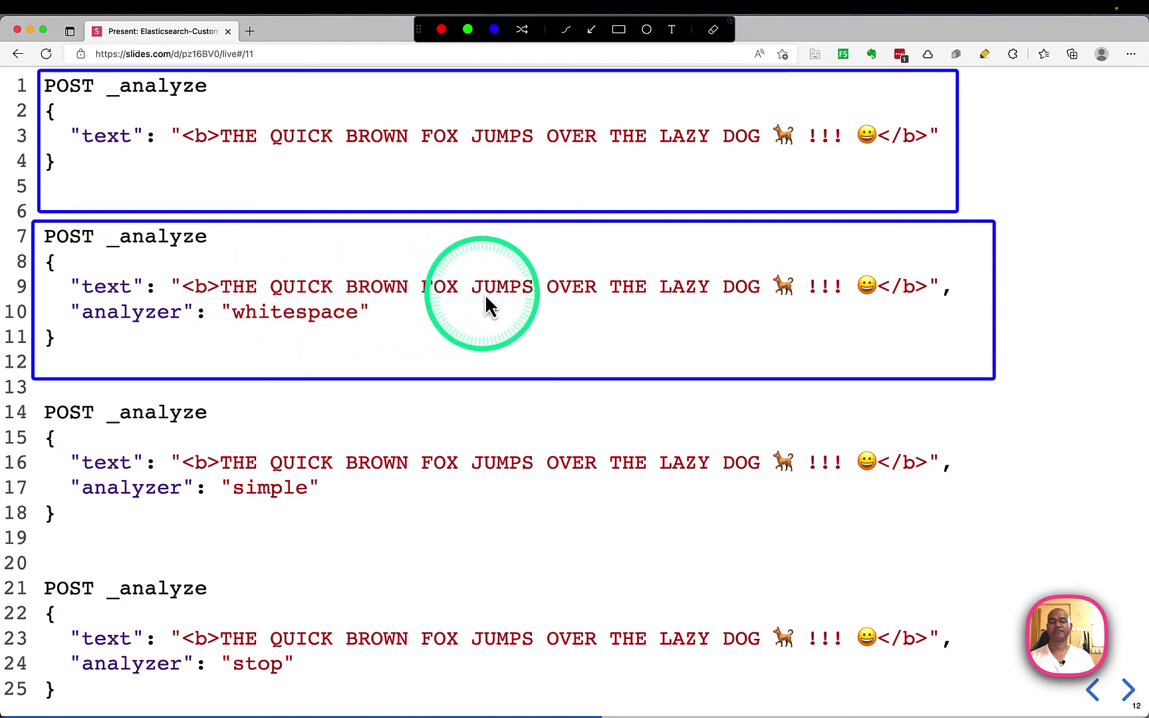
left_click_drag(521, 342, 510, 332)
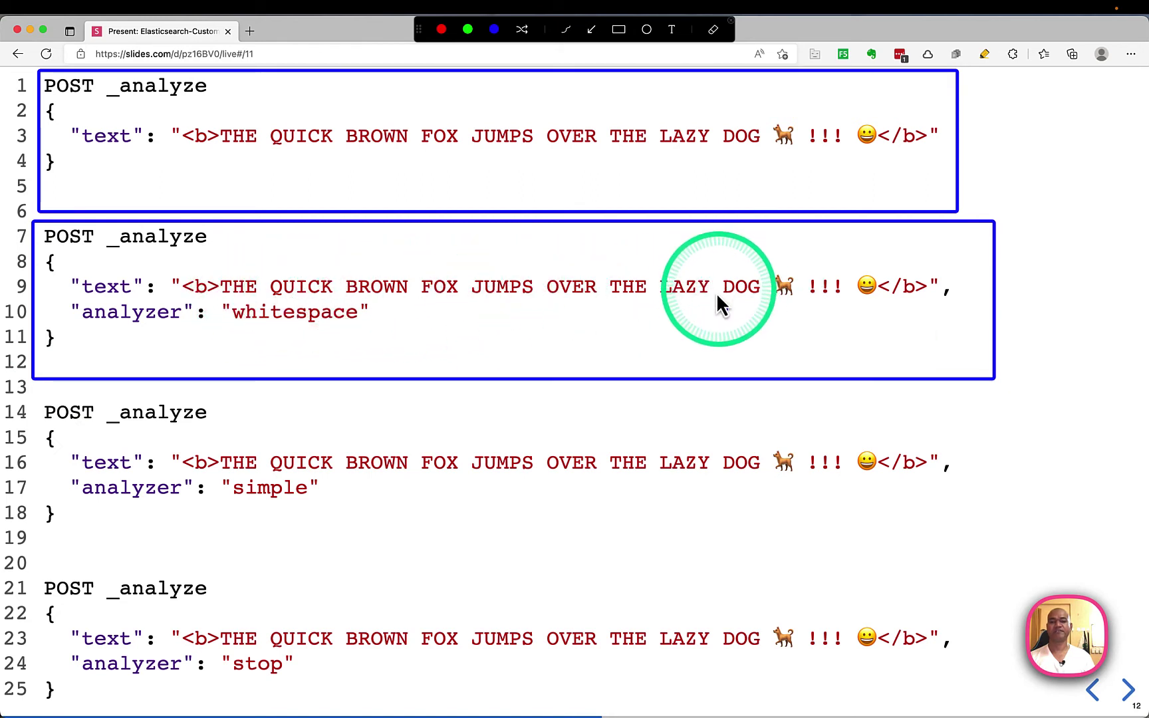
mouse_move(38, 400)
left_mouse_down()
mouse_move(239, 534)
mouse_move(987, 538)
left_mouse_up()
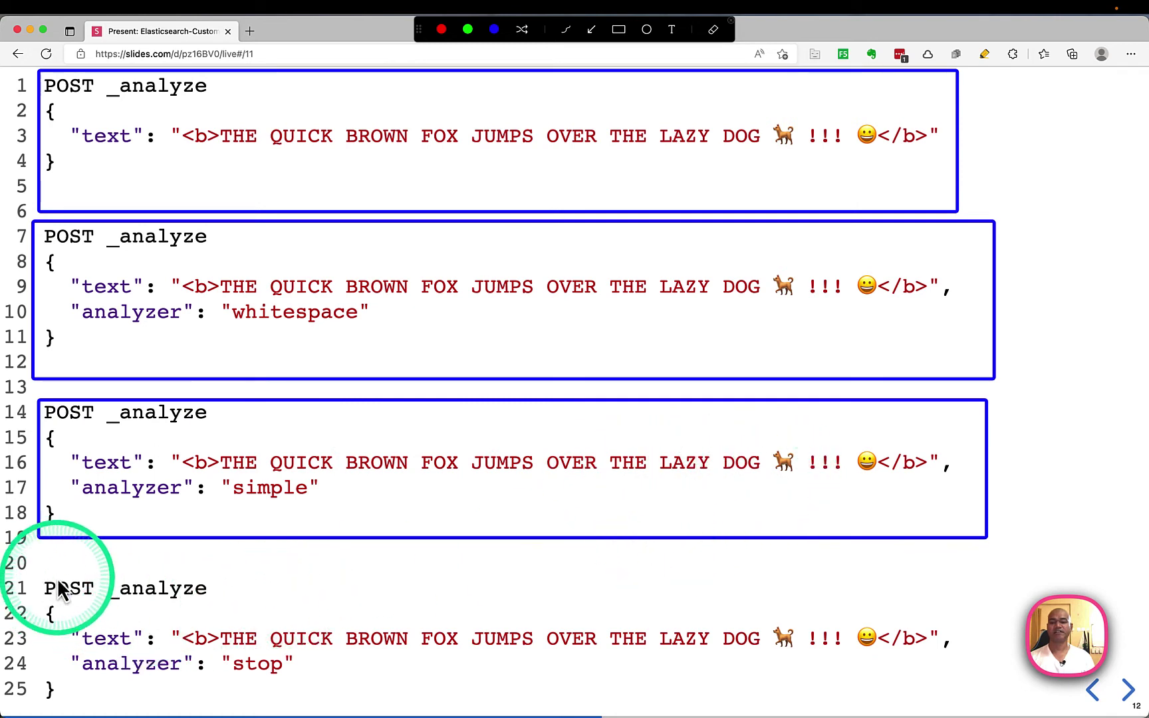
mouse_move(37, 572)
left_mouse_down()
mouse_move(181, 665)
mouse_move(602, 704)
mouse_move(996, 698)
mouse_move(977, 696)
left_mouse_up()
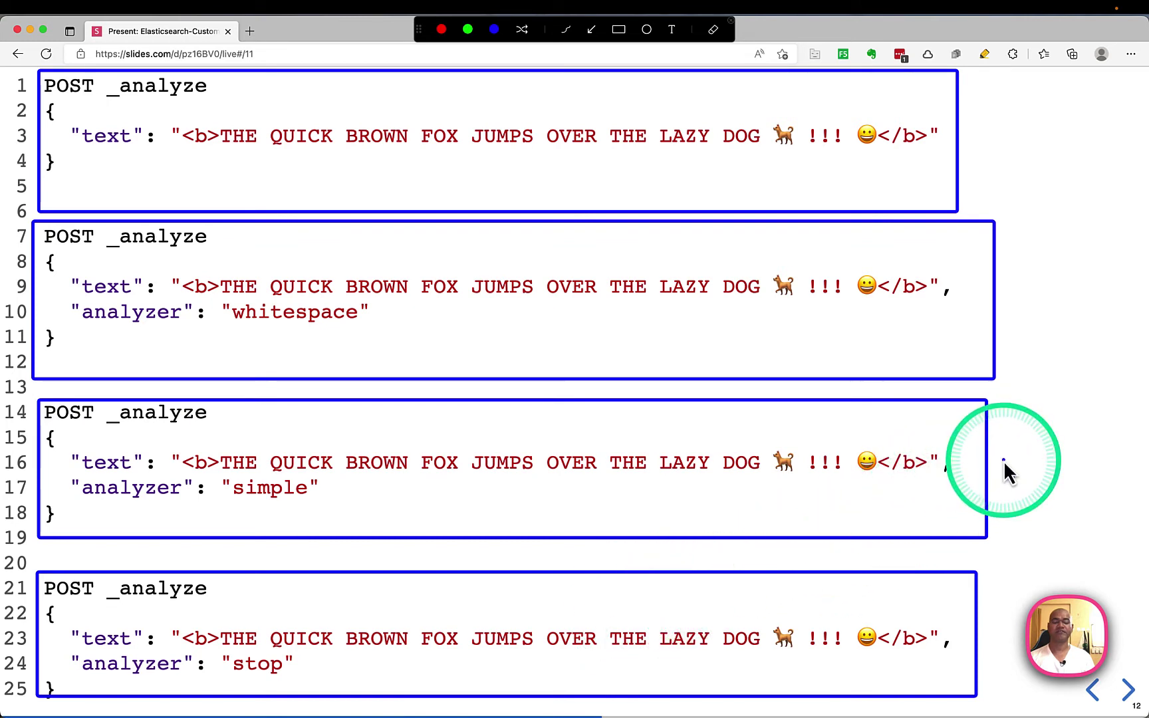
key("Escape")
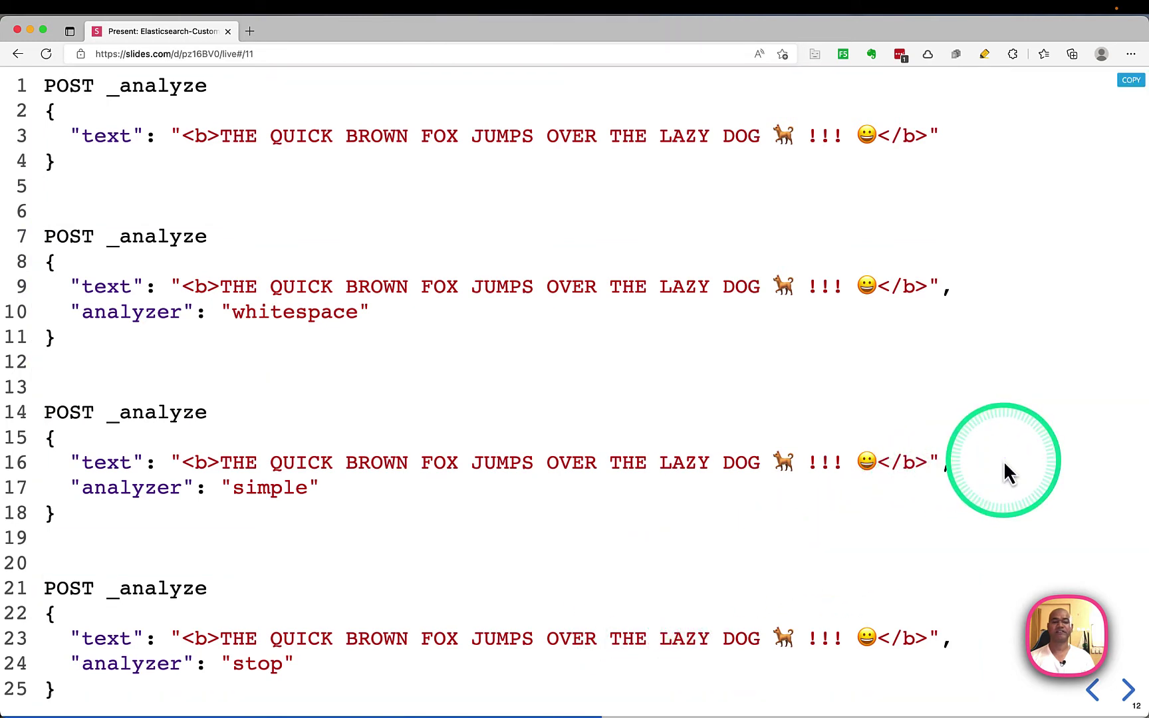
Copy the four _analyze requests from the slide and paste them into the Kibana console
left_click(1121, 85)
key("super+Tab")
key("super+Tab")
key("super+v")
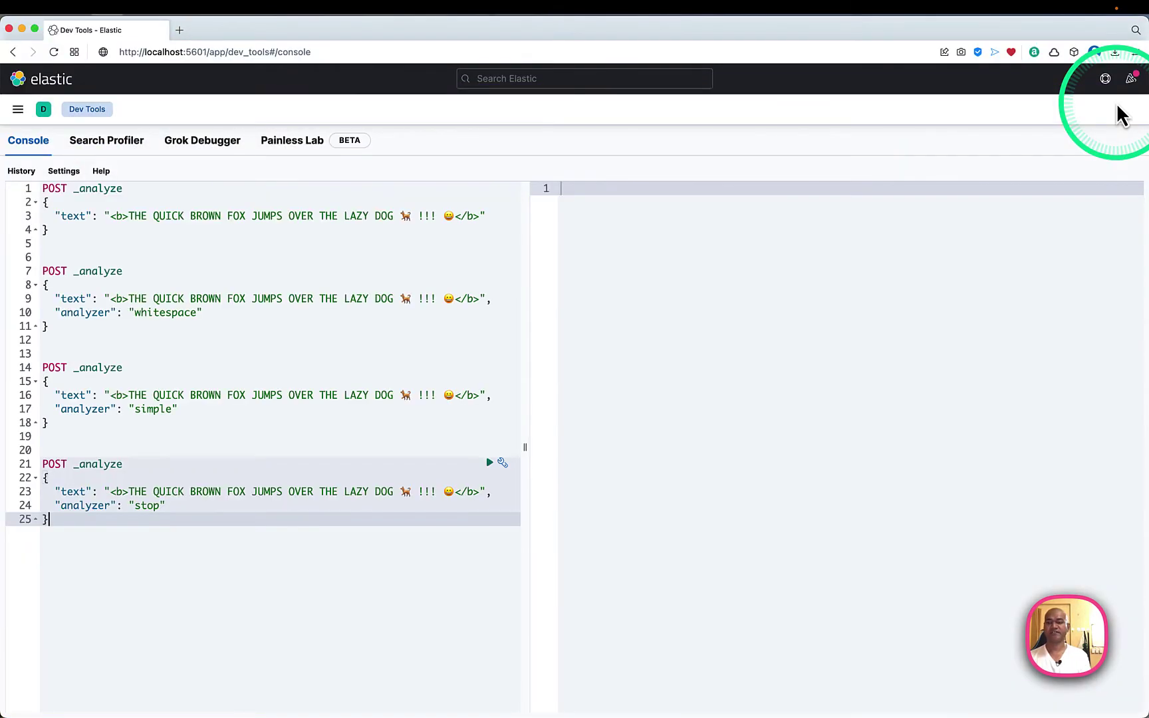
Run the default analyzer request and scroll its 13 tokens down to the two <EMOJI> tokens
key("Up")
key("Up")
key("Up")
key("Up")
key("Up")
key("Up")
key("Up")
key("Up")
key("Up")
key("Up")
key("Up")
key("Up")
key("Up")
key("Up")
key("Up")
key("Up")
key("Up")
key("Up")
key("Up")
key("Up")
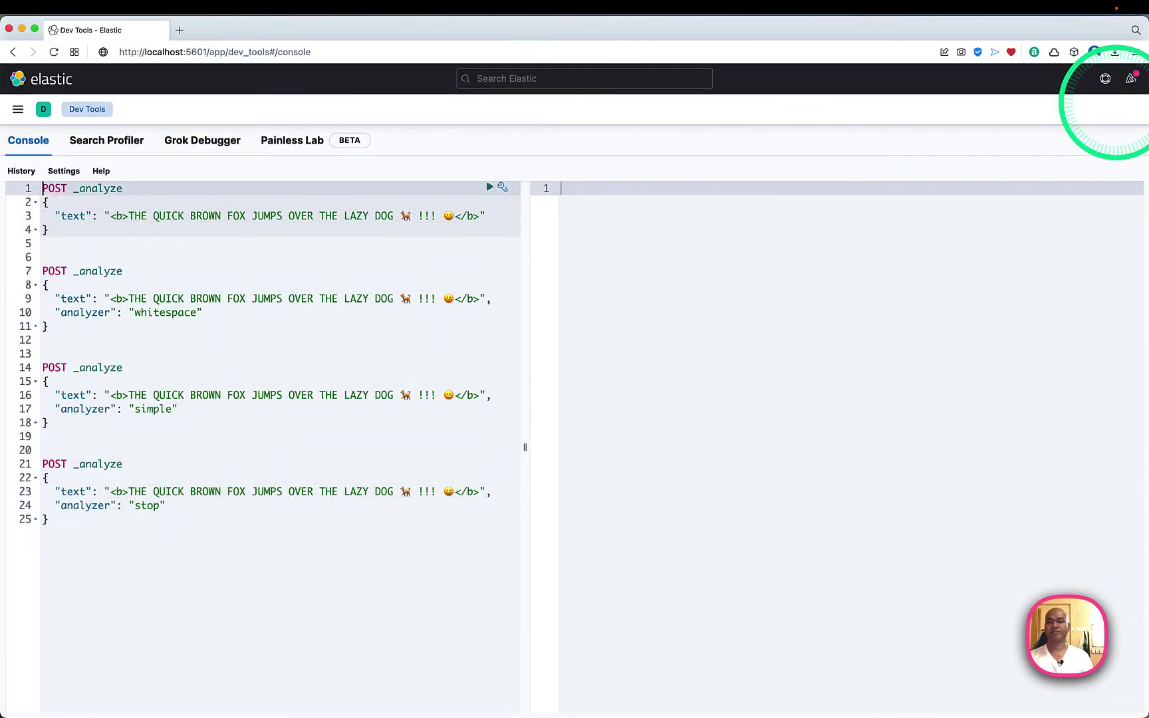
key("super+Return")
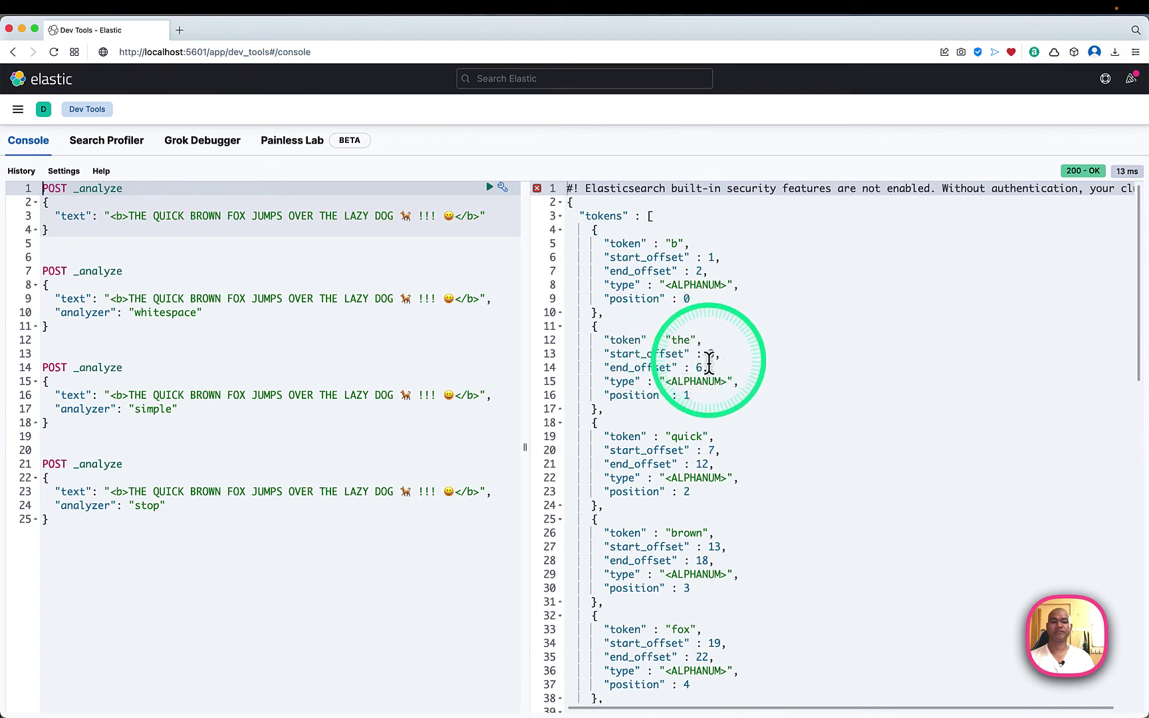
scroll(708, 373, "down", 10)
scroll(711, 381, "down", 4)
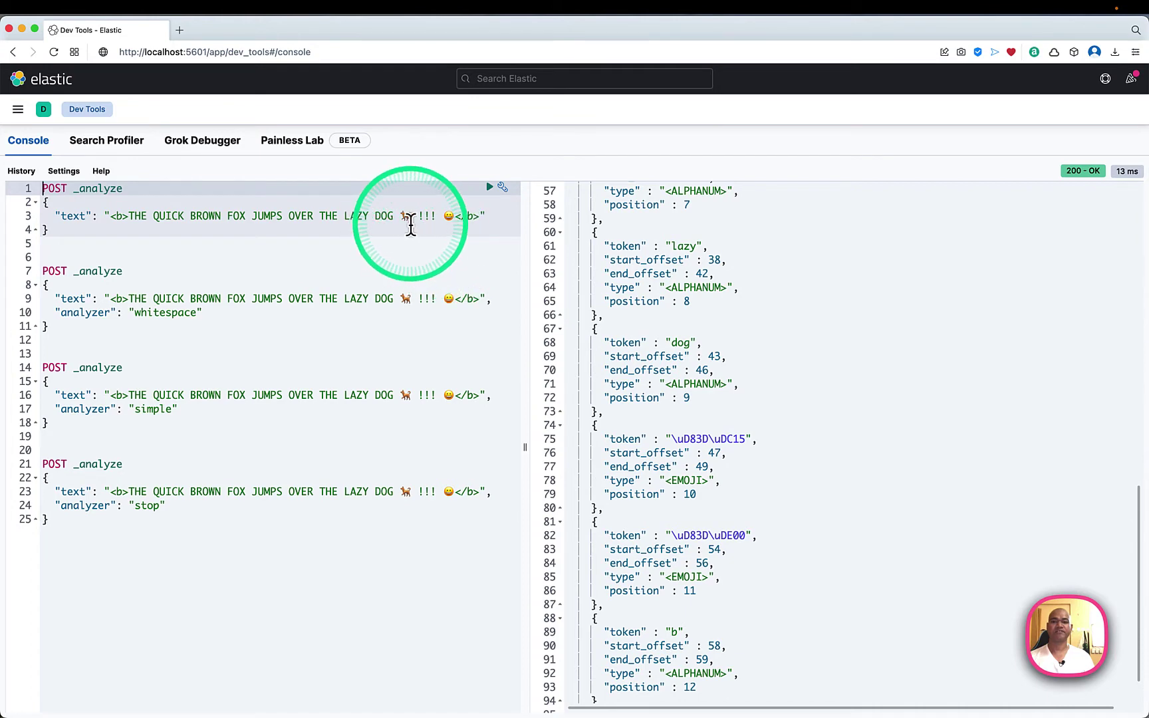
scroll(710, 486, "down", 2)
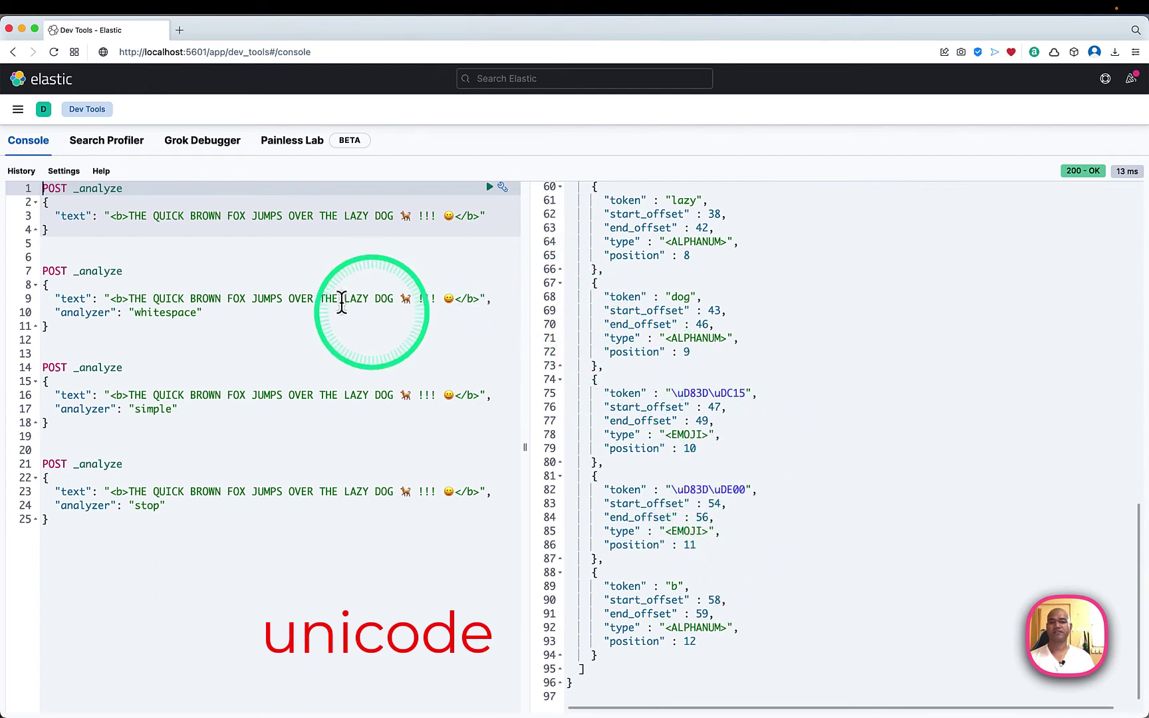
left_click(256, 298)
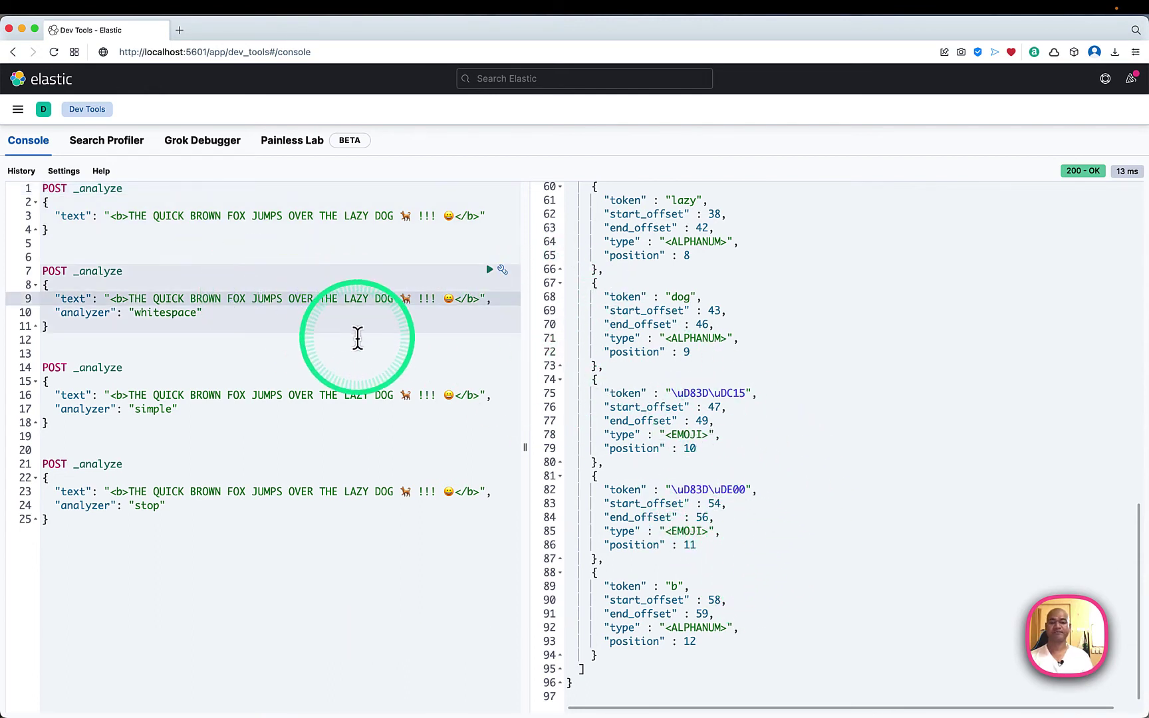
Run the whitespace analyzer request and highlight its uppercase BROWN token in the response
key("super+Return")
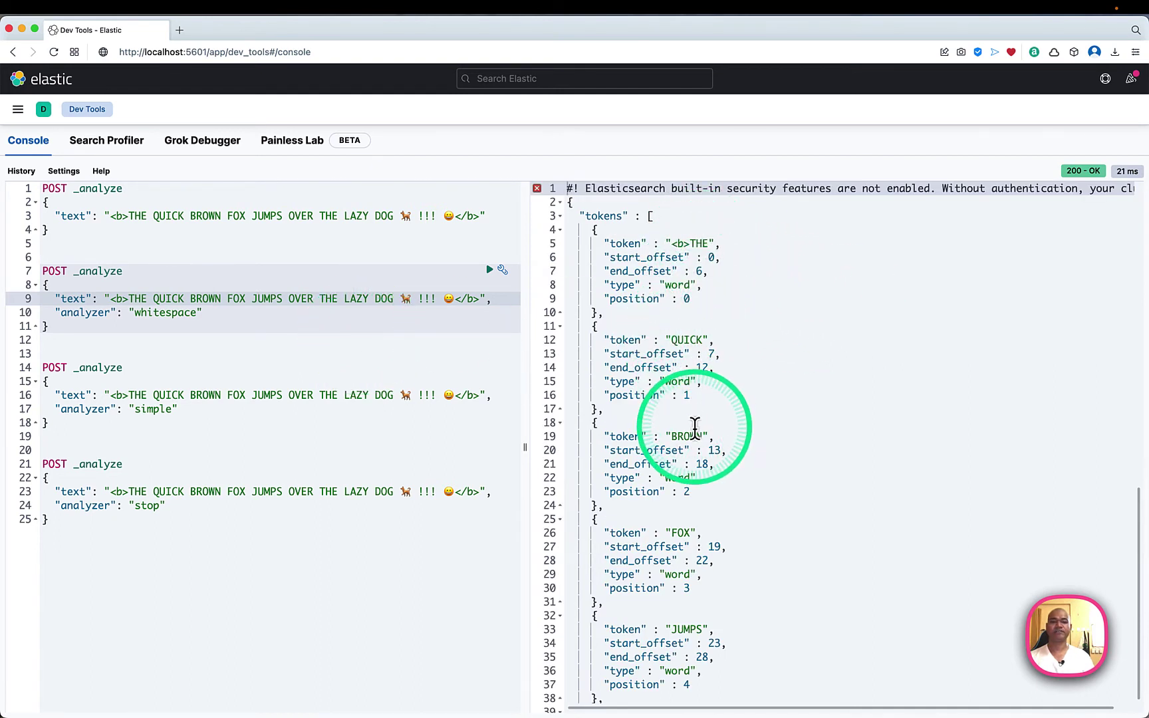
key("ctrl+shift+a")
left_click_drag(641, 418, 760, 459)
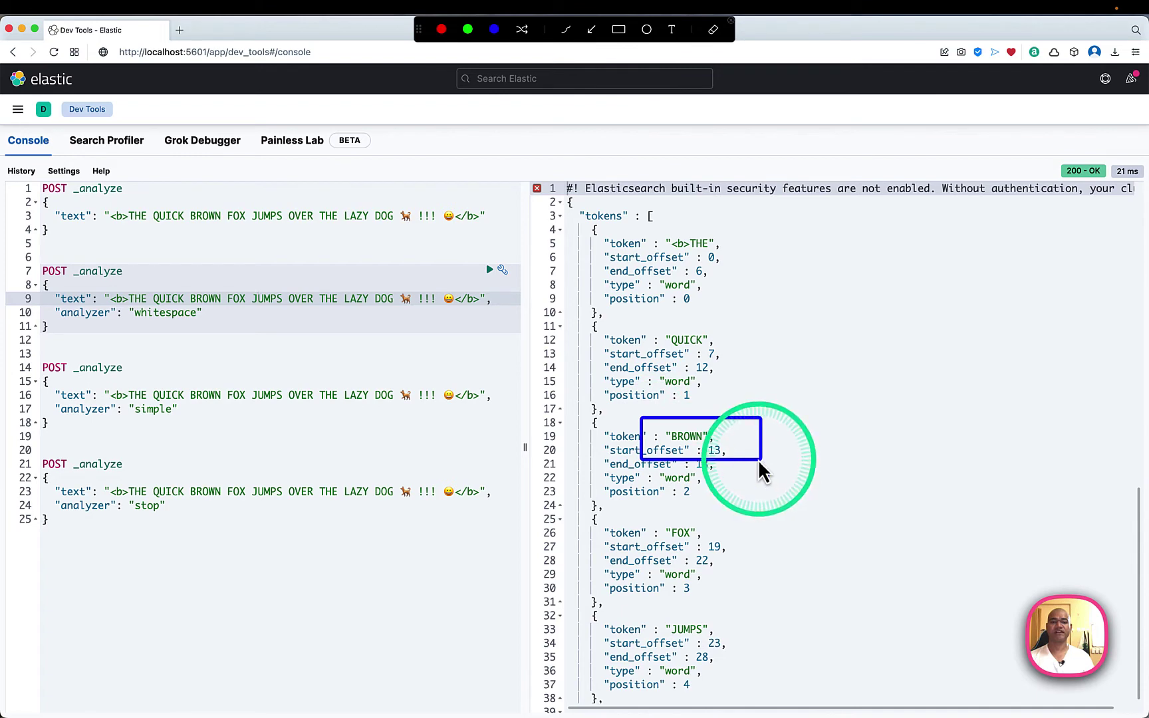
key("ctrl+shift+a")
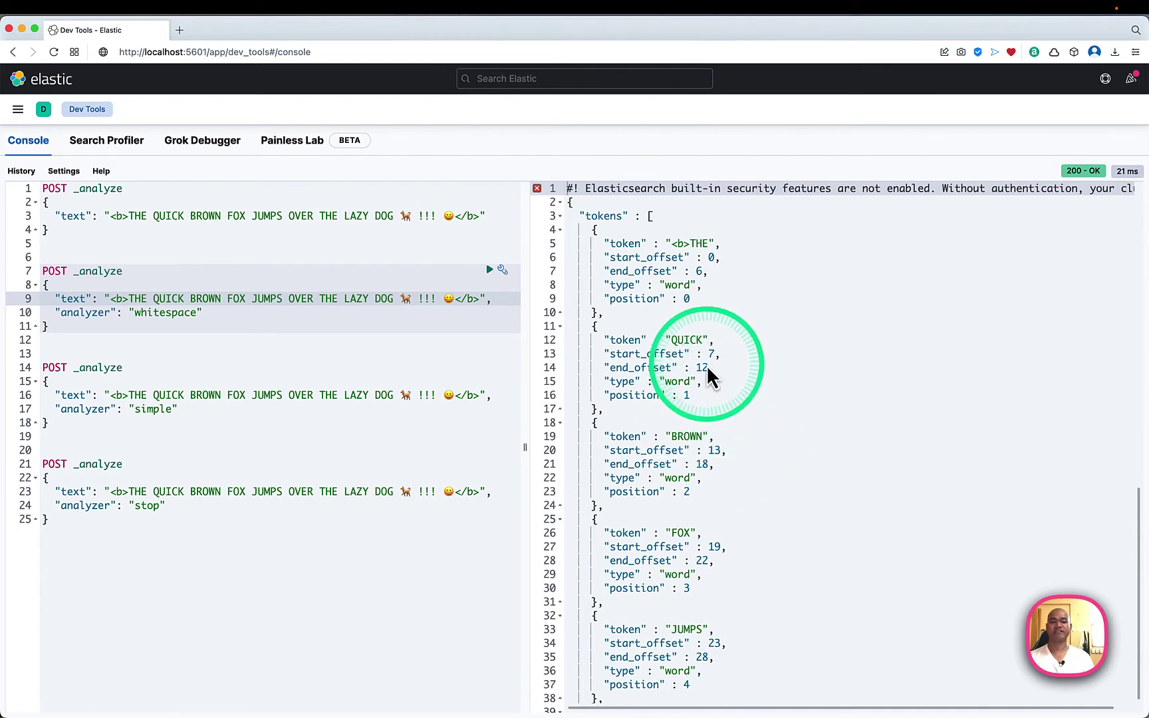
left_click(707, 367)
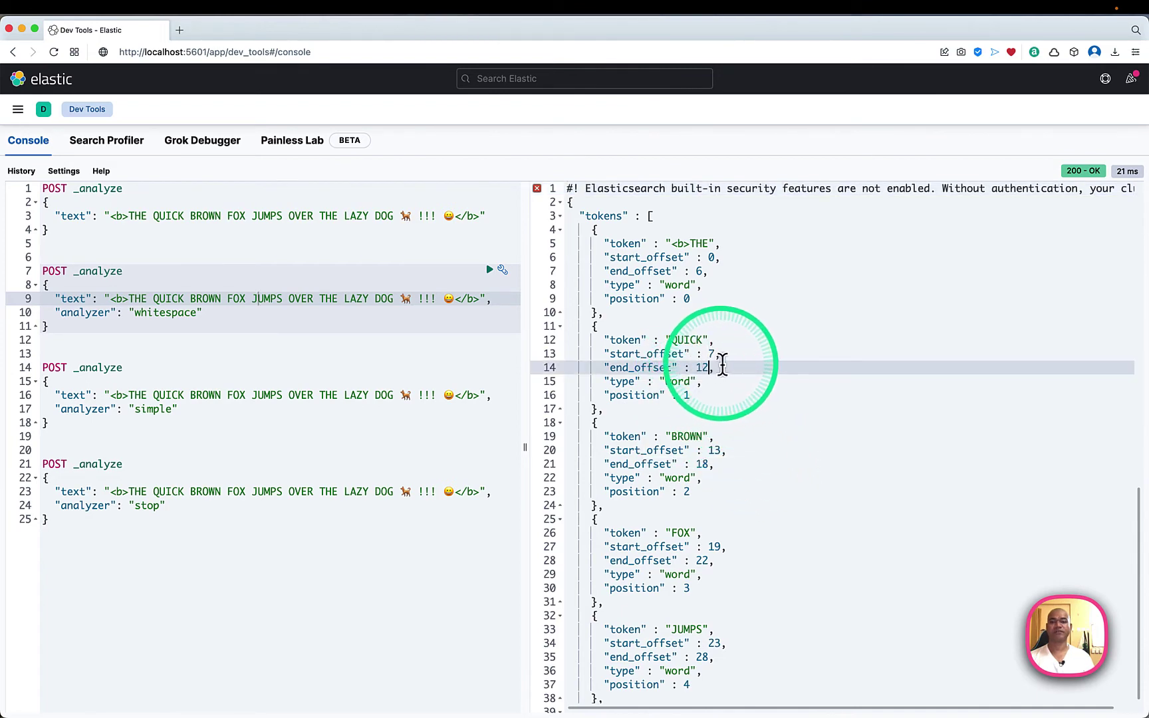
Run the simple analyzer request and review its 11 lowercase tokens without emoji or punctuation
left_click(349, 395)
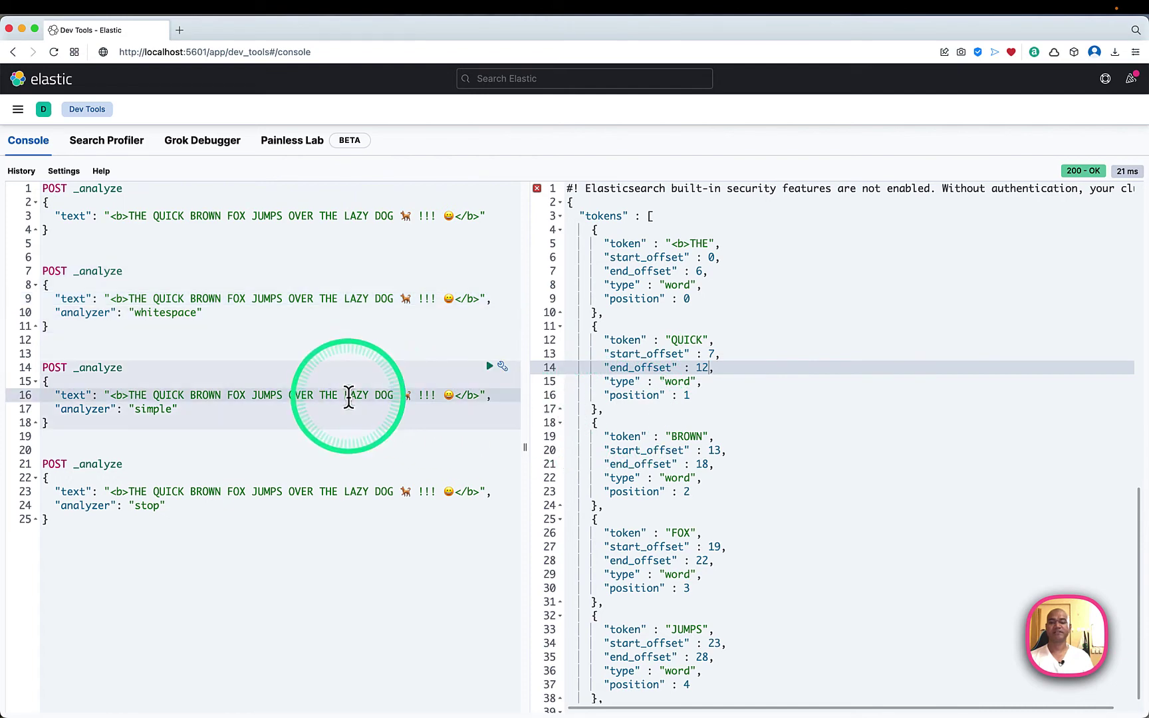
key("super+Return")
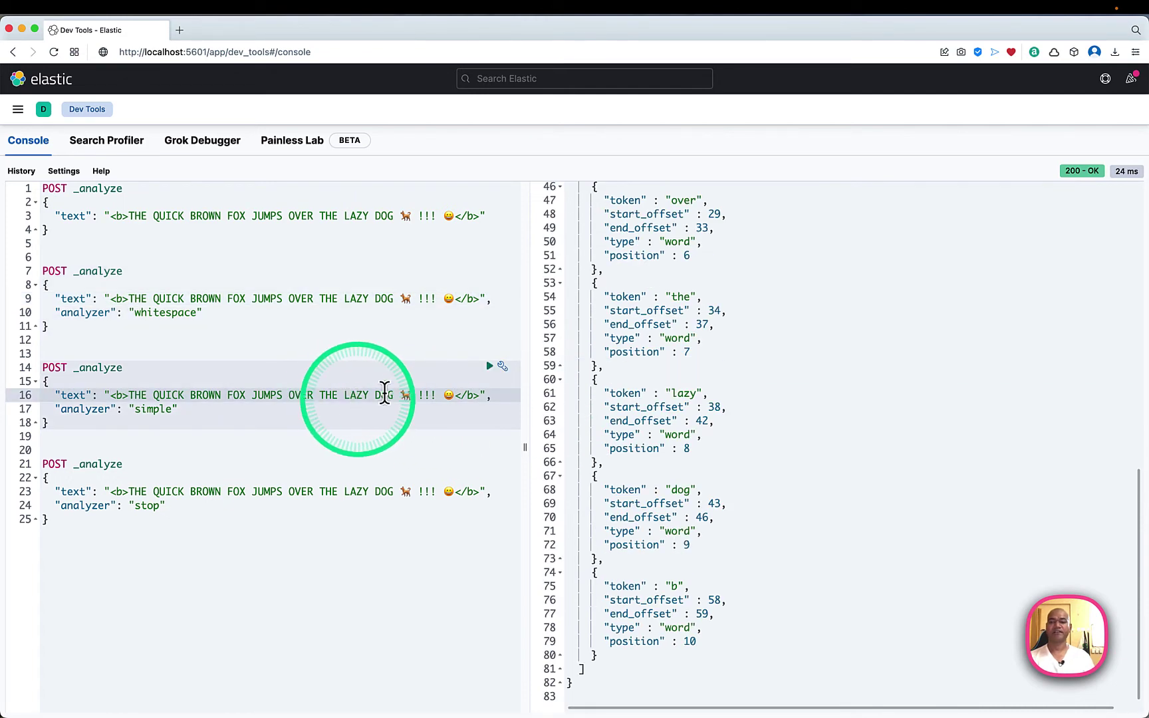
scroll(775, 351, "up", 10)
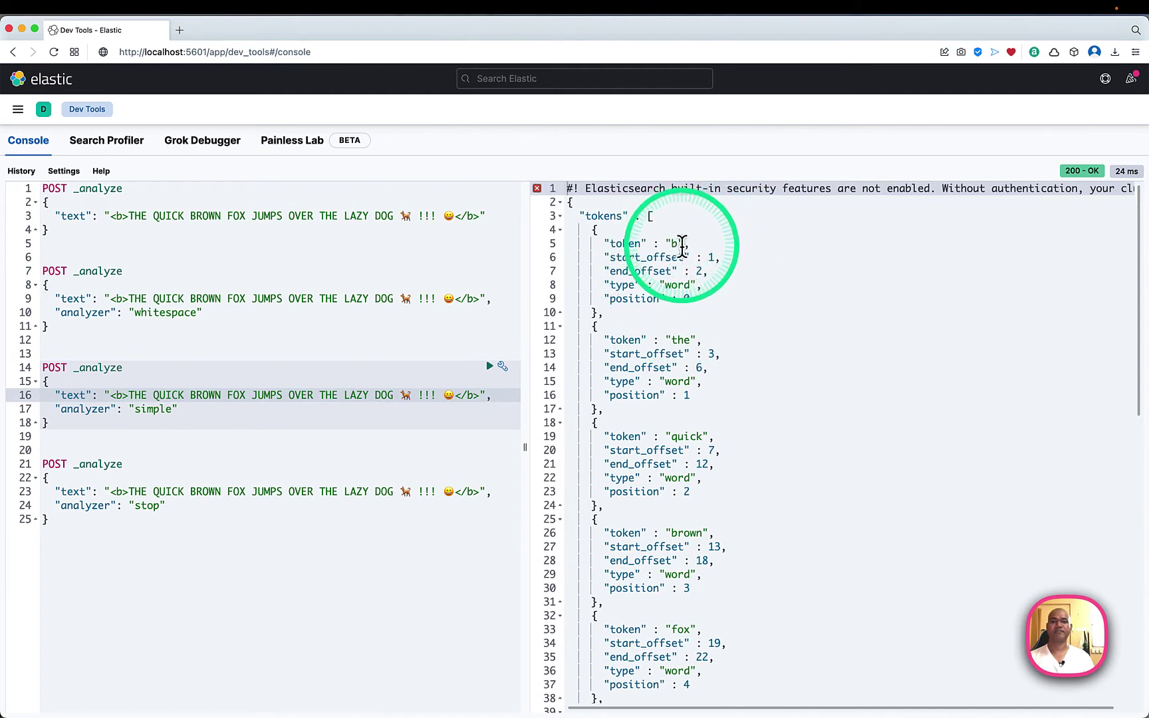
scroll(733, 417, "down", 4)
scroll(732, 417, "down", 7)
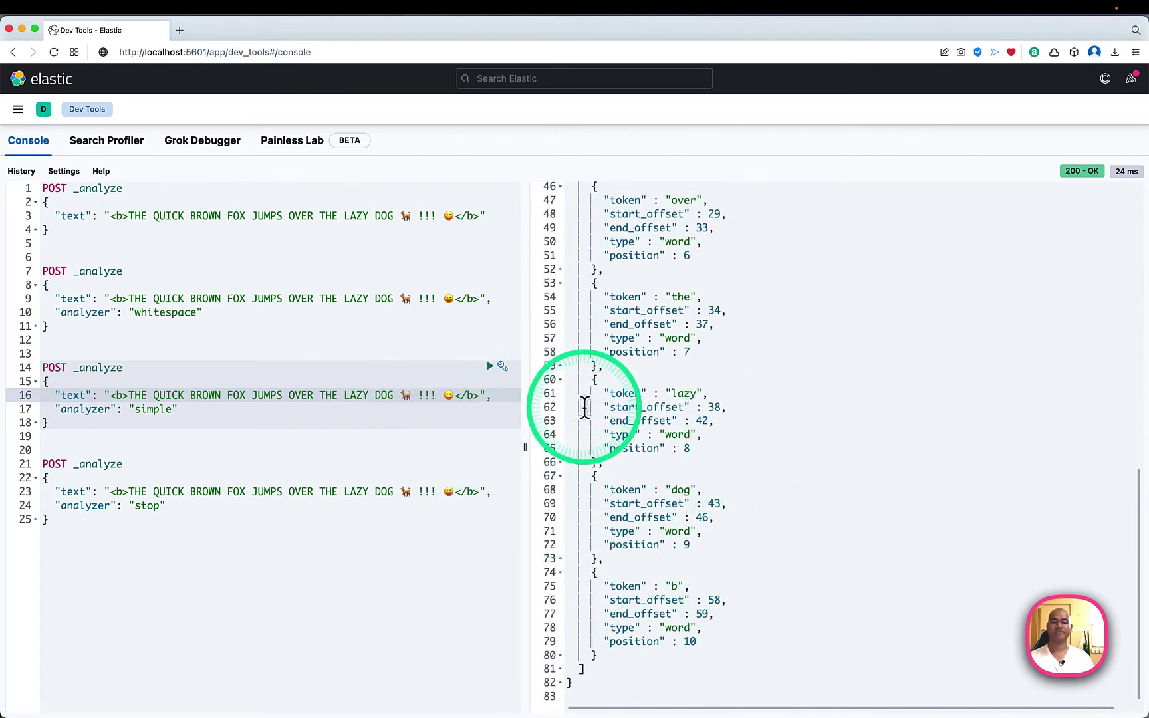
Run the stop analyzer request and highlight the quick token, showing "the" dropped at position 1
left_click(289, 494)
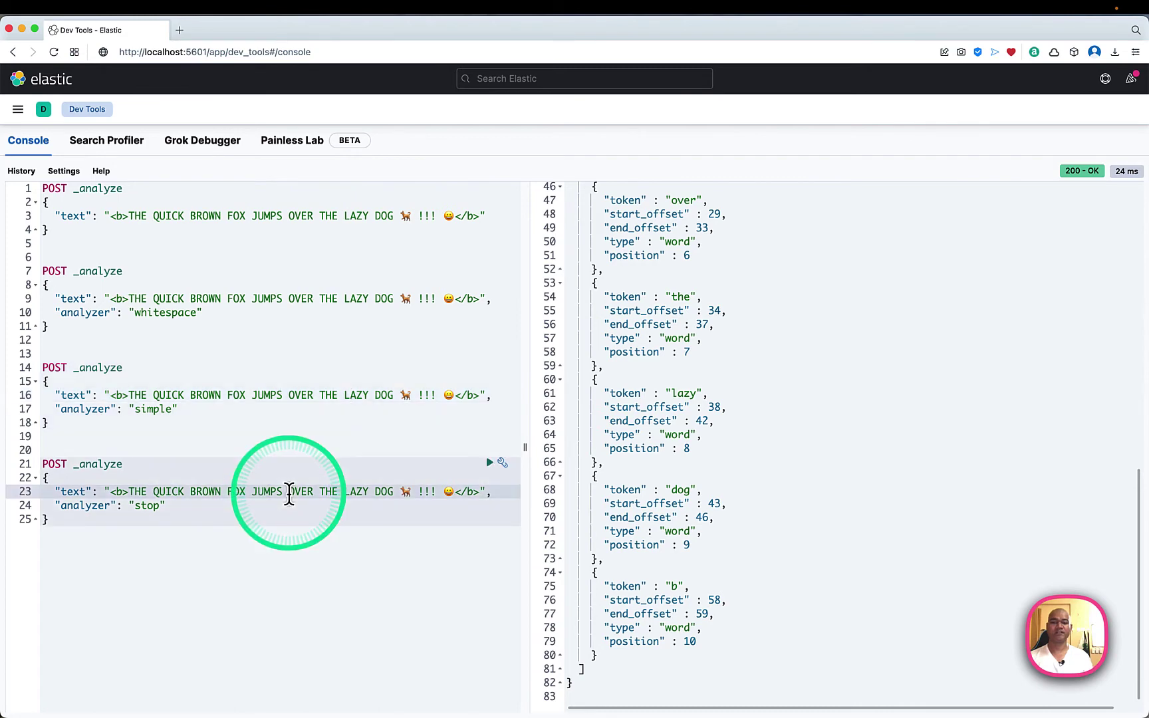
key("super+Return")
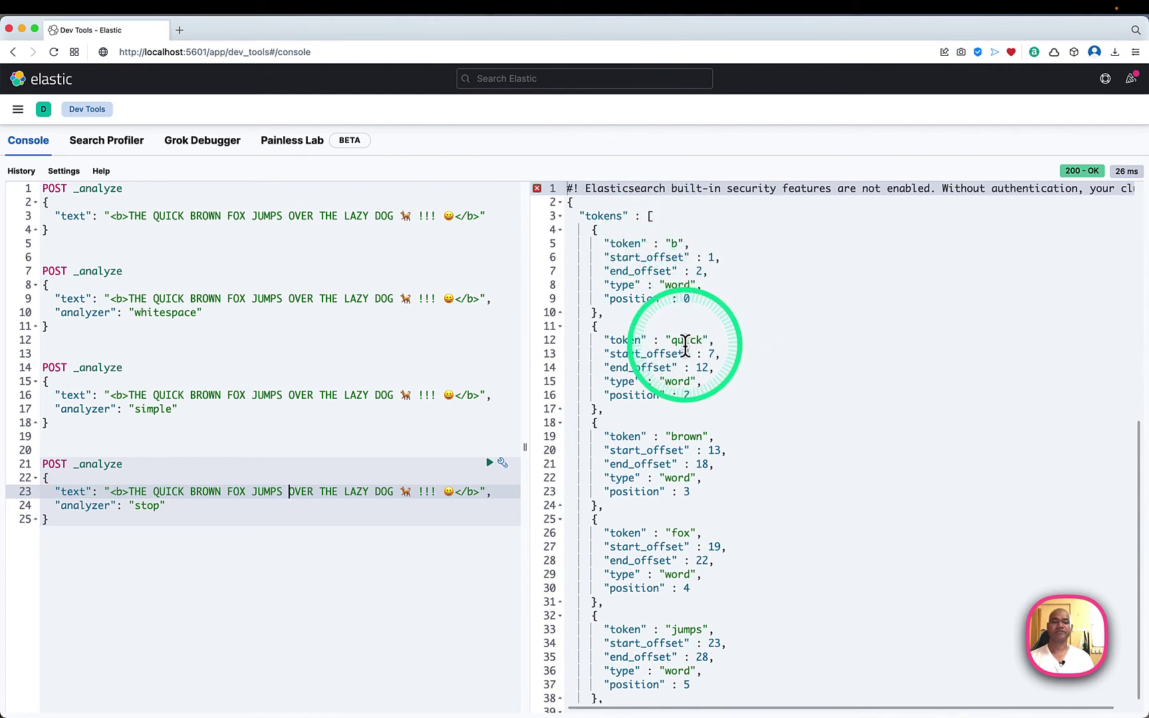
key("super+shift+a")
left_click_drag(649, 326, 774, 355)
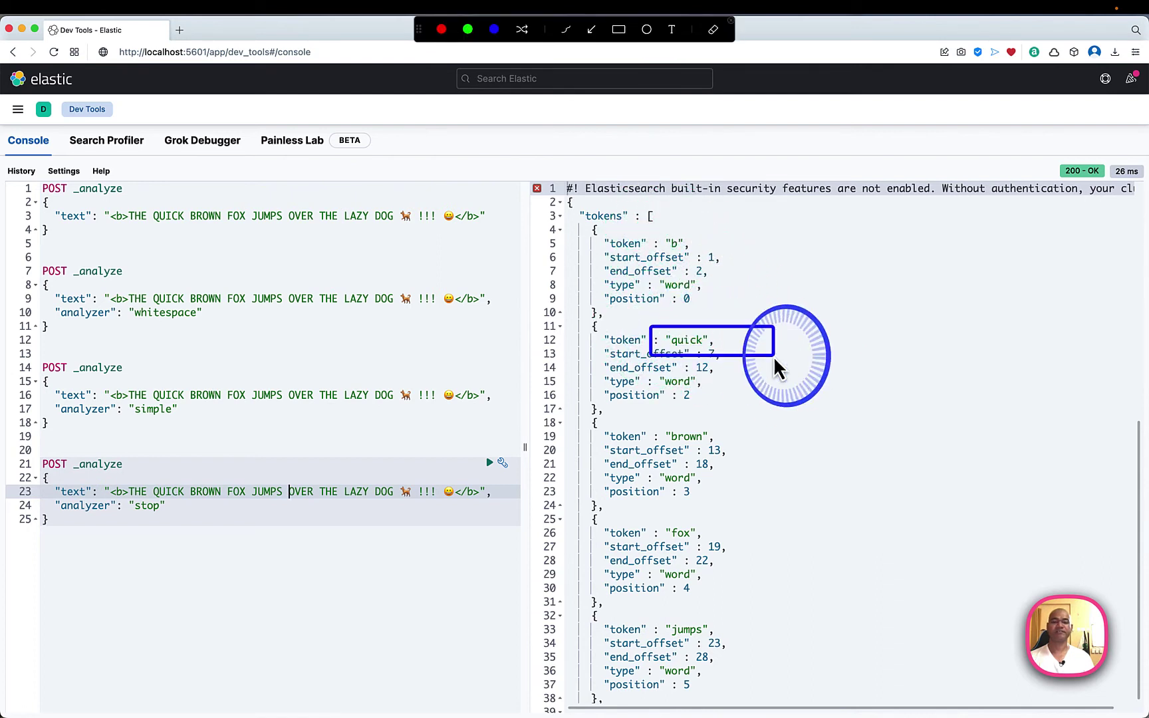
left_click(741, 386)
key("Escape")
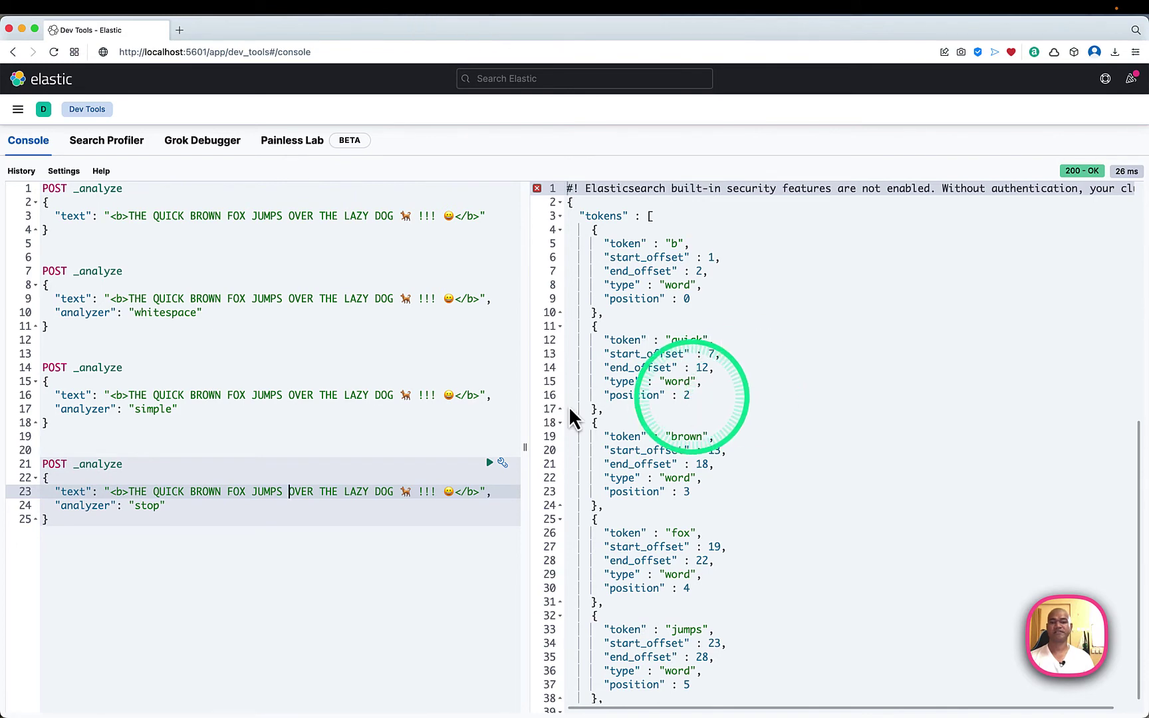
left_click(443, 395)
Delete all requests from the console editor and return to the slide deck in Edge
key("super+a")
key("BackSpace")
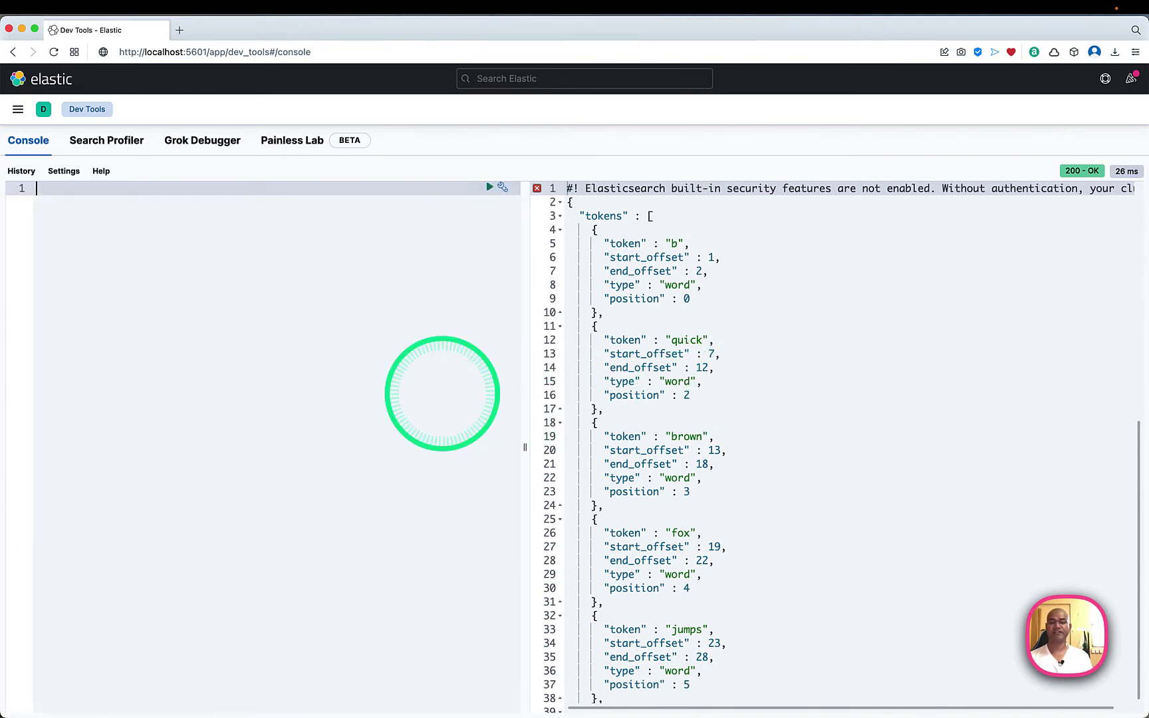
key("super+Tab")
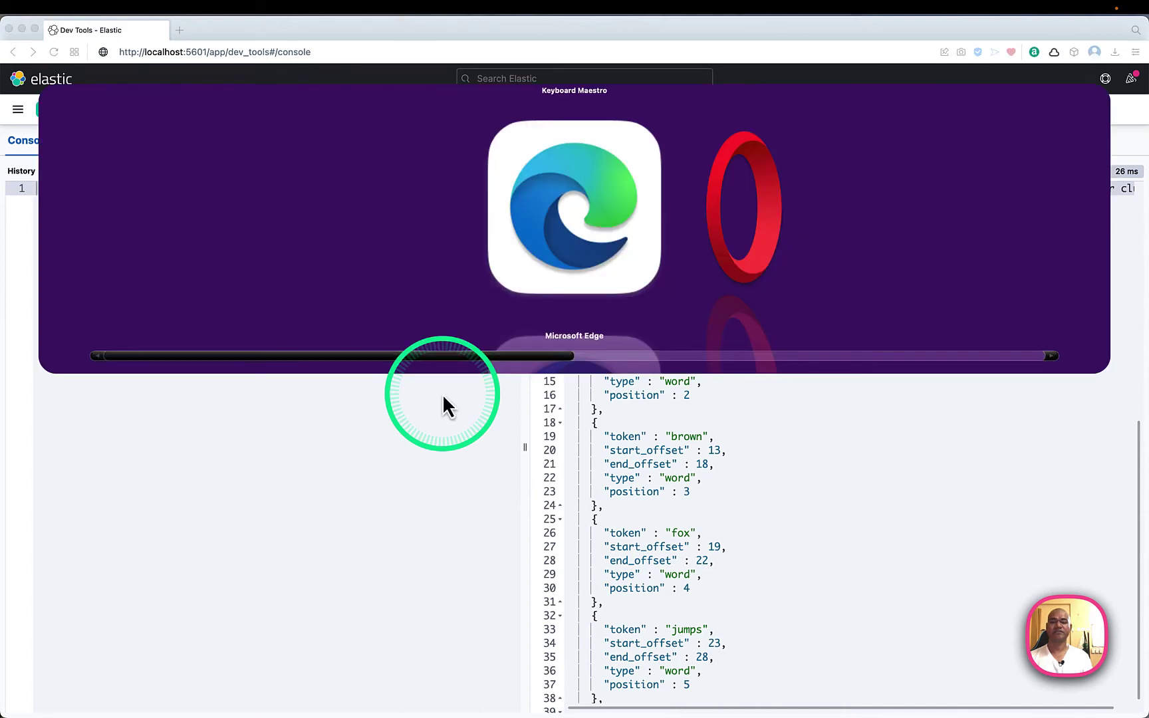
key("Right")
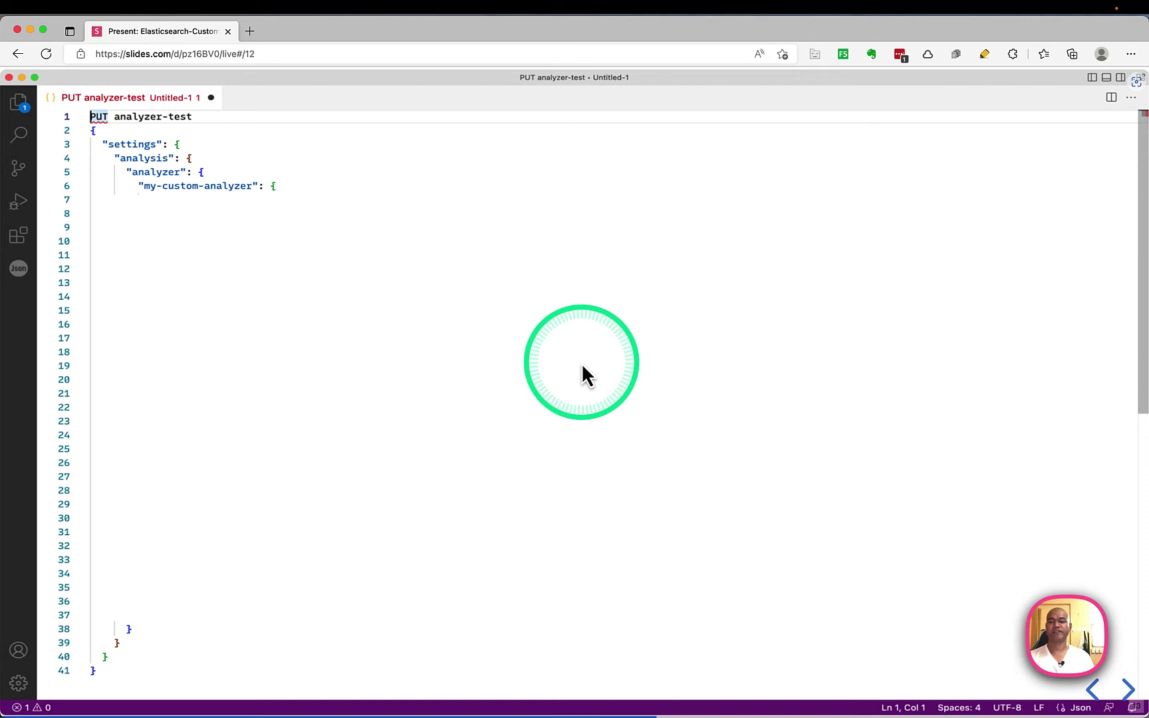
Box the PUT analyzer-test line and settings through my-custom-analyzer on slide 13, then clear them
key("ctrl+alt+a")
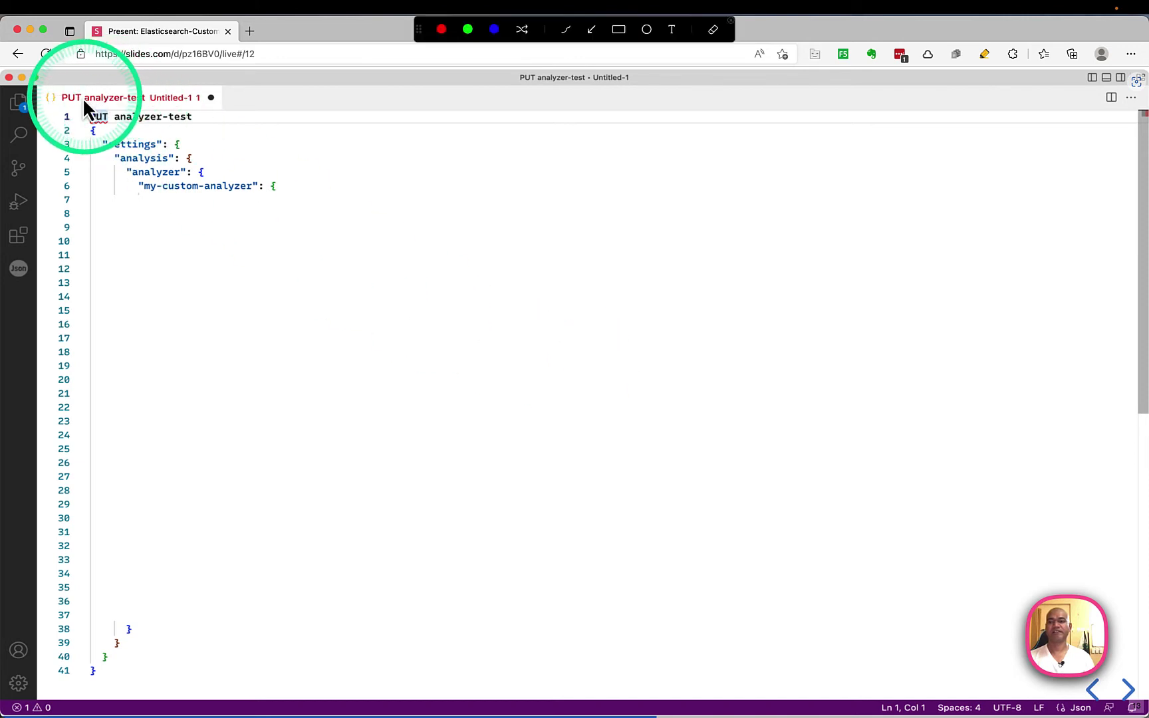
mouse_move(81, 103)
left_mouse_down()
mouse_move(156, 132)
mouse_move(222, 137)
left_mouse_up()
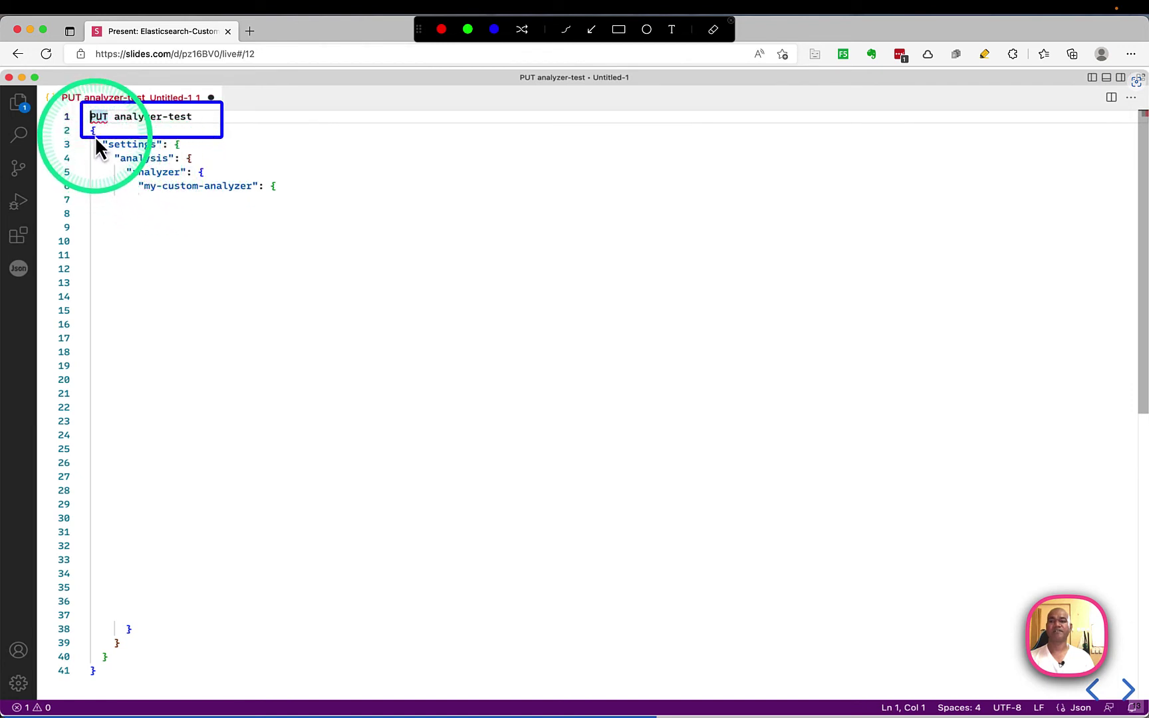
left_click_drag(94, 135, 342, 213)
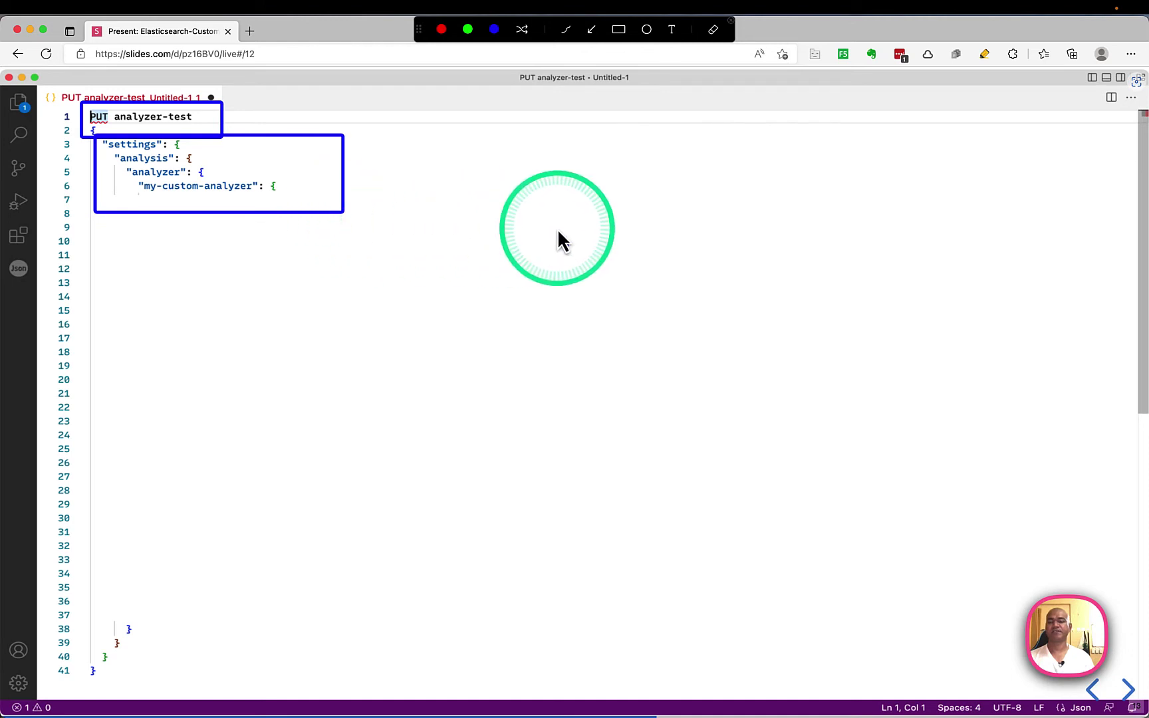
key("Escape")
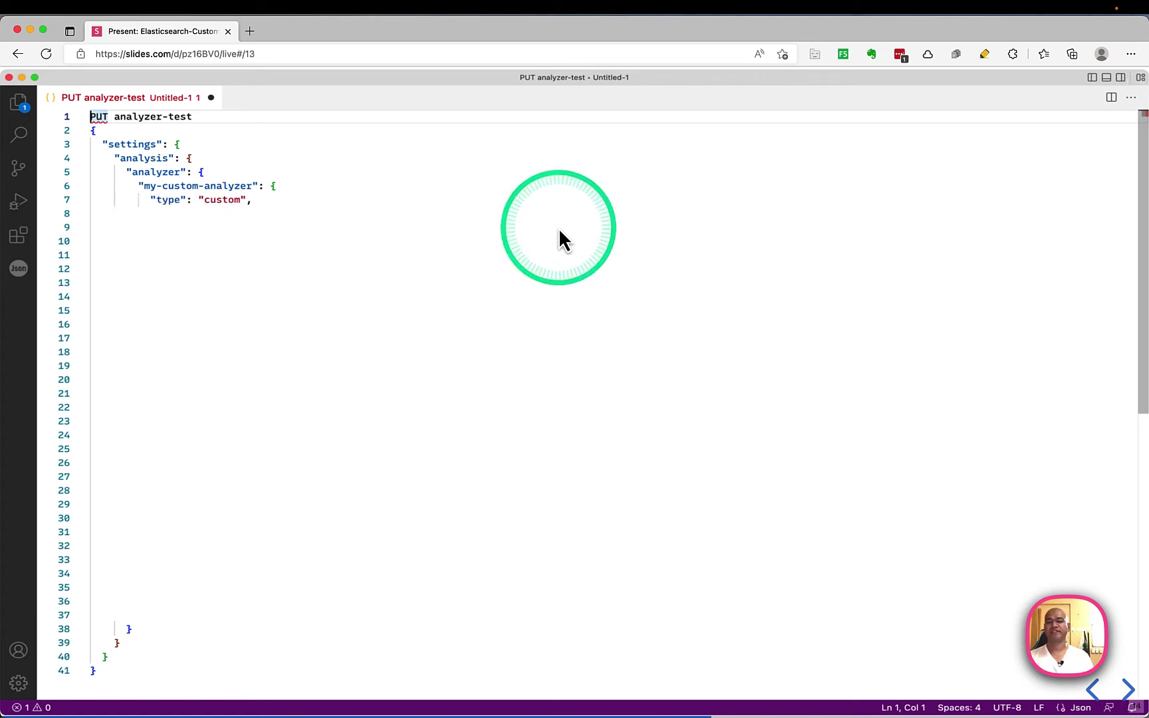
Step through slides 14–17 adding char_filter, lowercase and trim filters, and emoji_to_word mappings
key("Right")
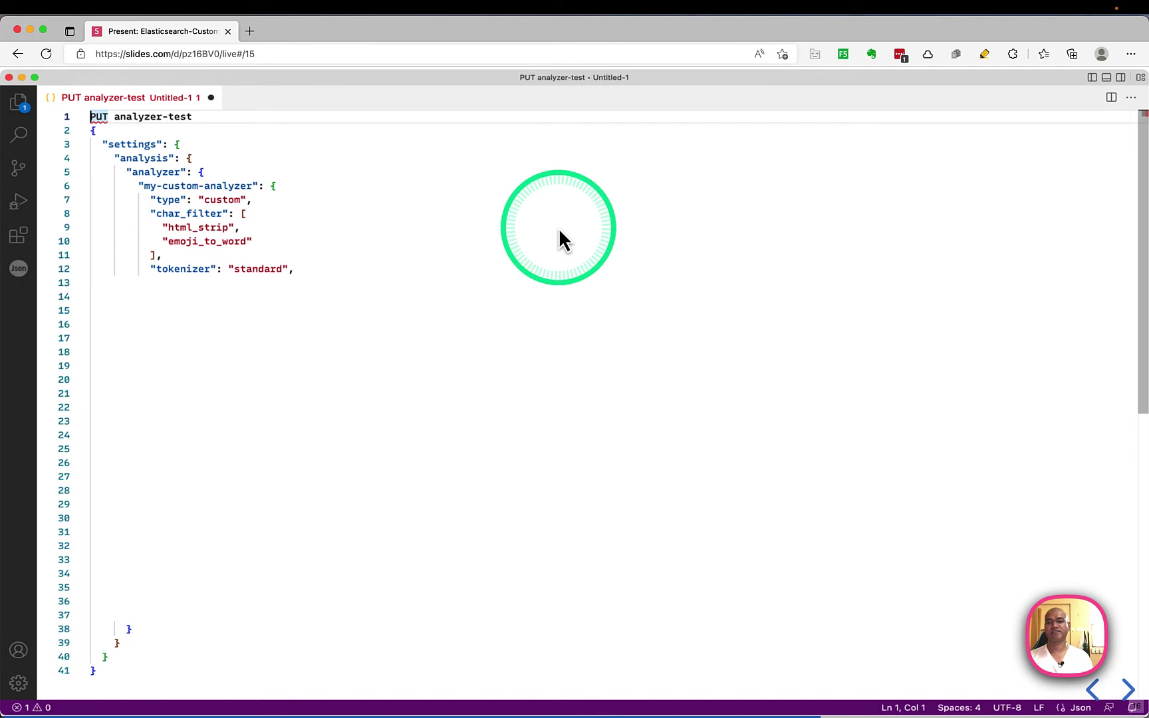
key("Right")
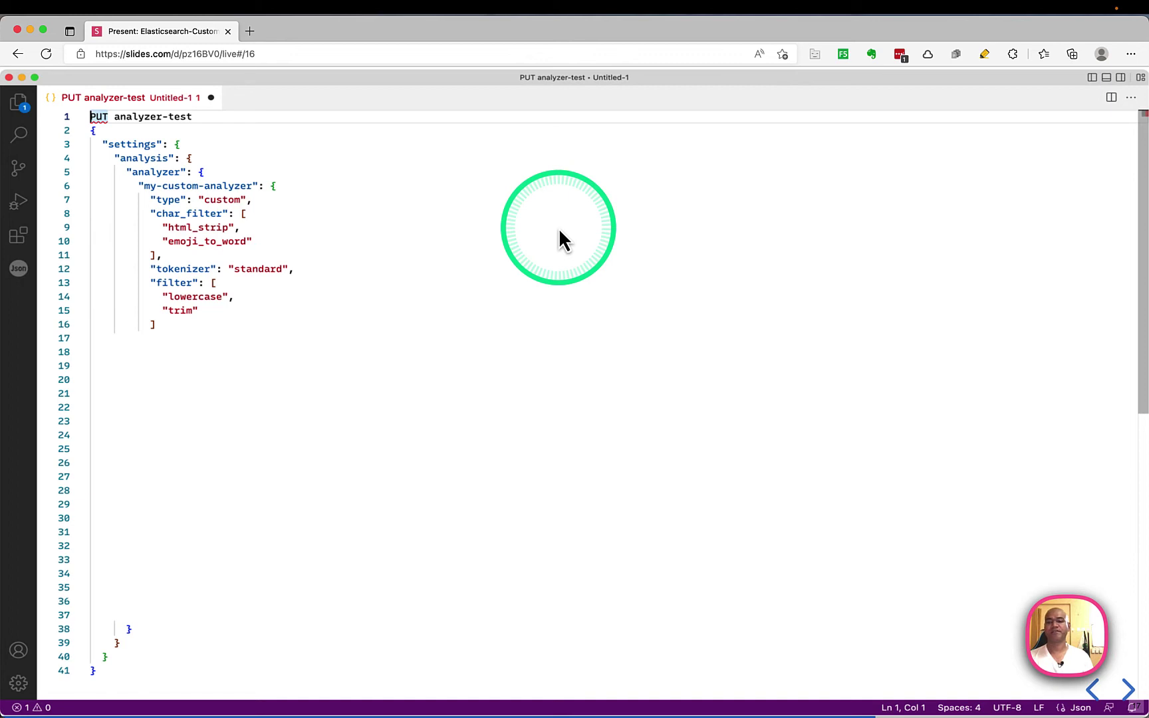
key("Right")
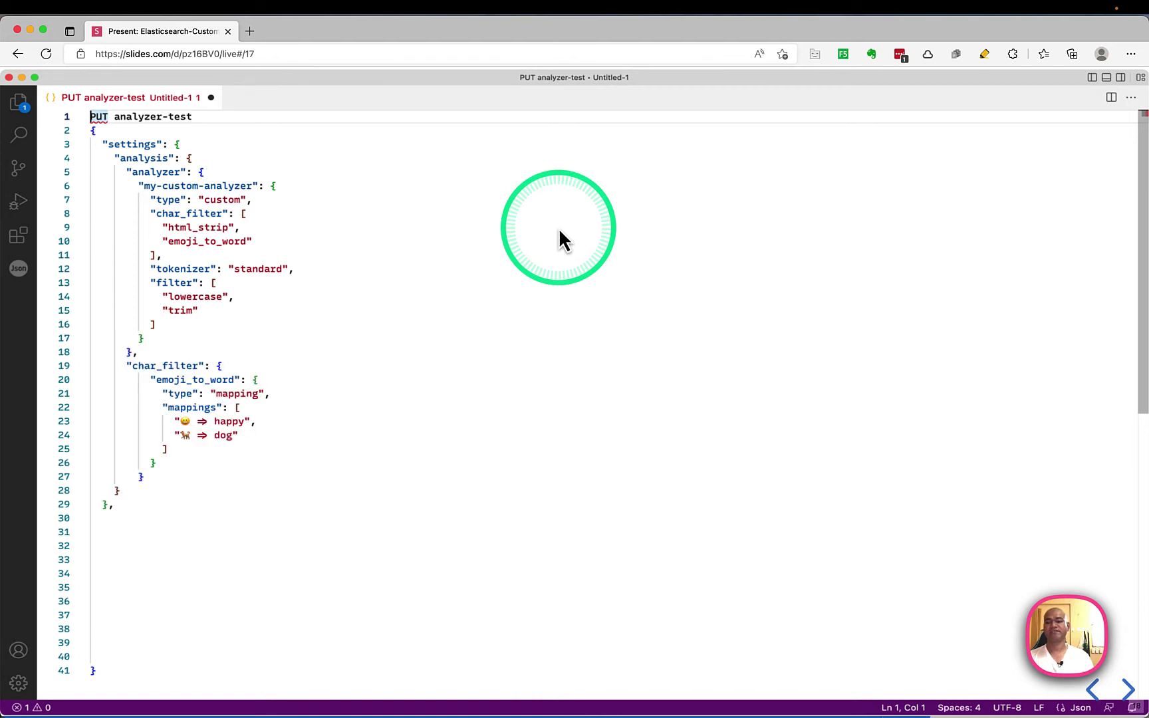
Highlight the three emoji_to_word references, then advance to slide 18 with the comment-field mappings block
key("ctrl+shift+a")
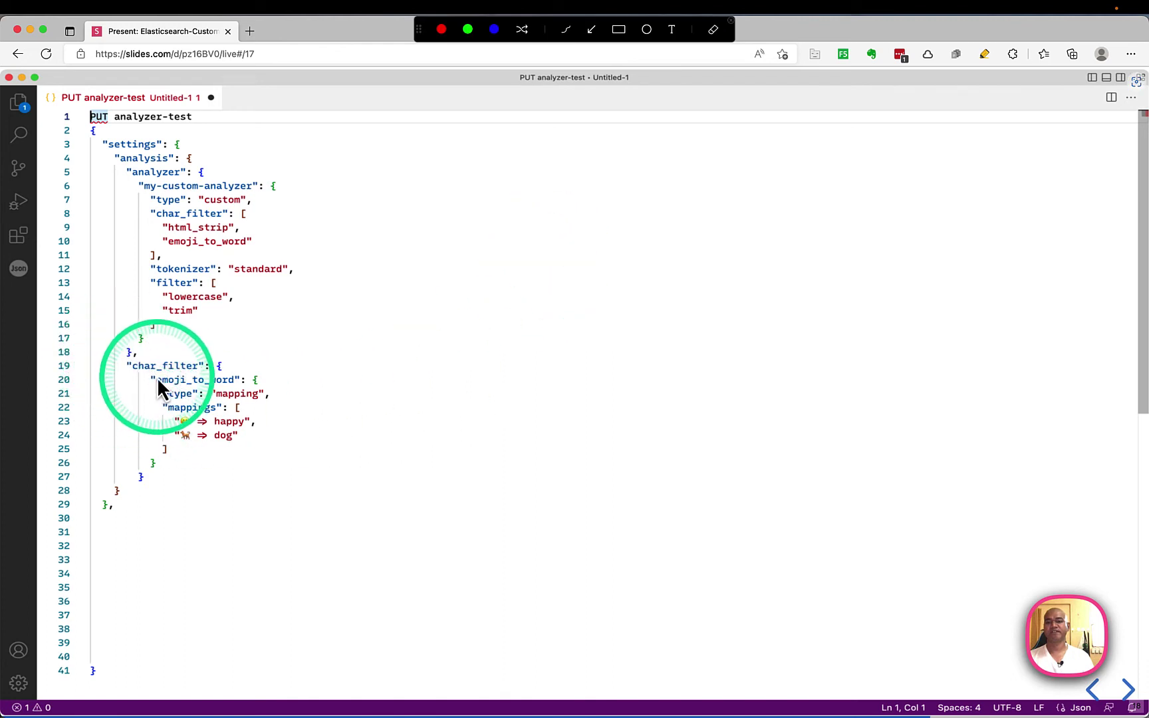
left_click_drag(135, 367, 272, 391)
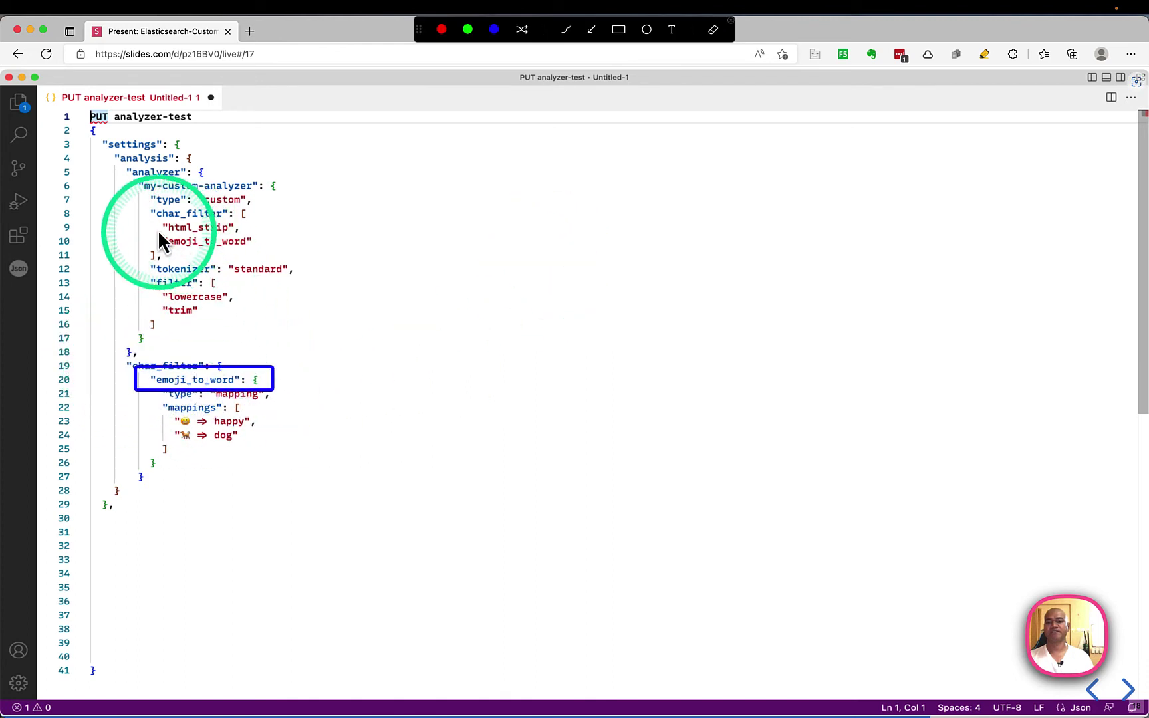
mouse_move(157, 229)
left_mouse_down()
mouse_move(238, 254)
mouse_move(282, 252)
left_mouse_up()
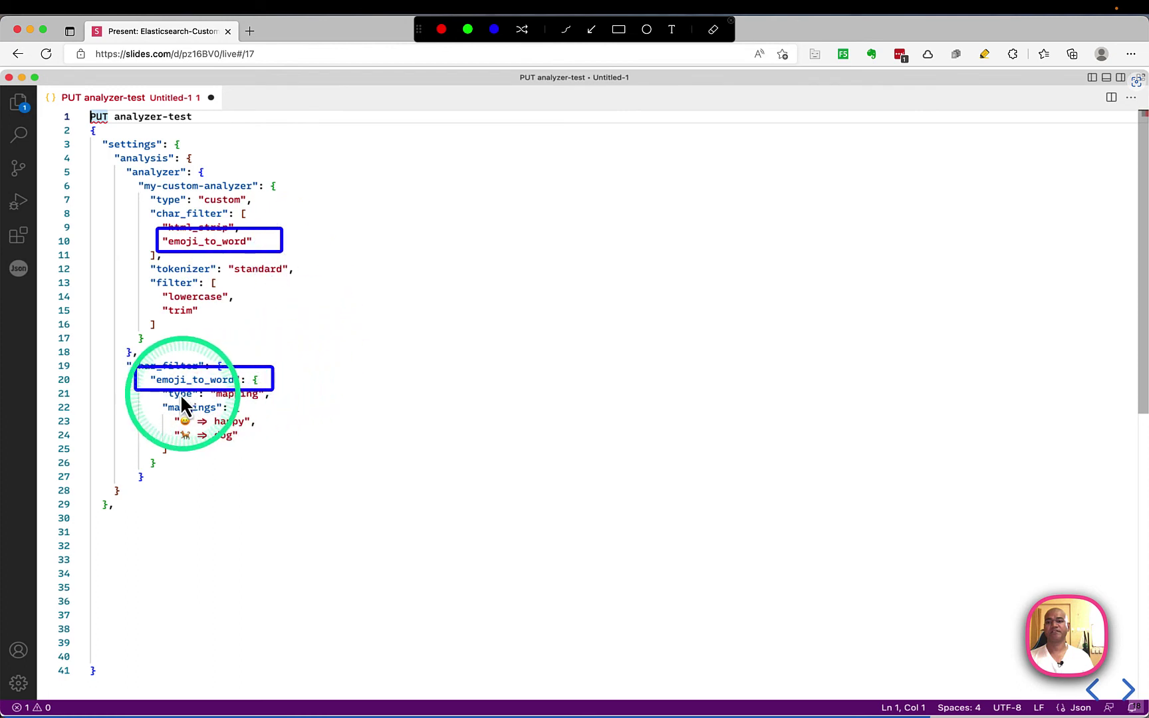
left_click_drag(143, 382, 309, 469)
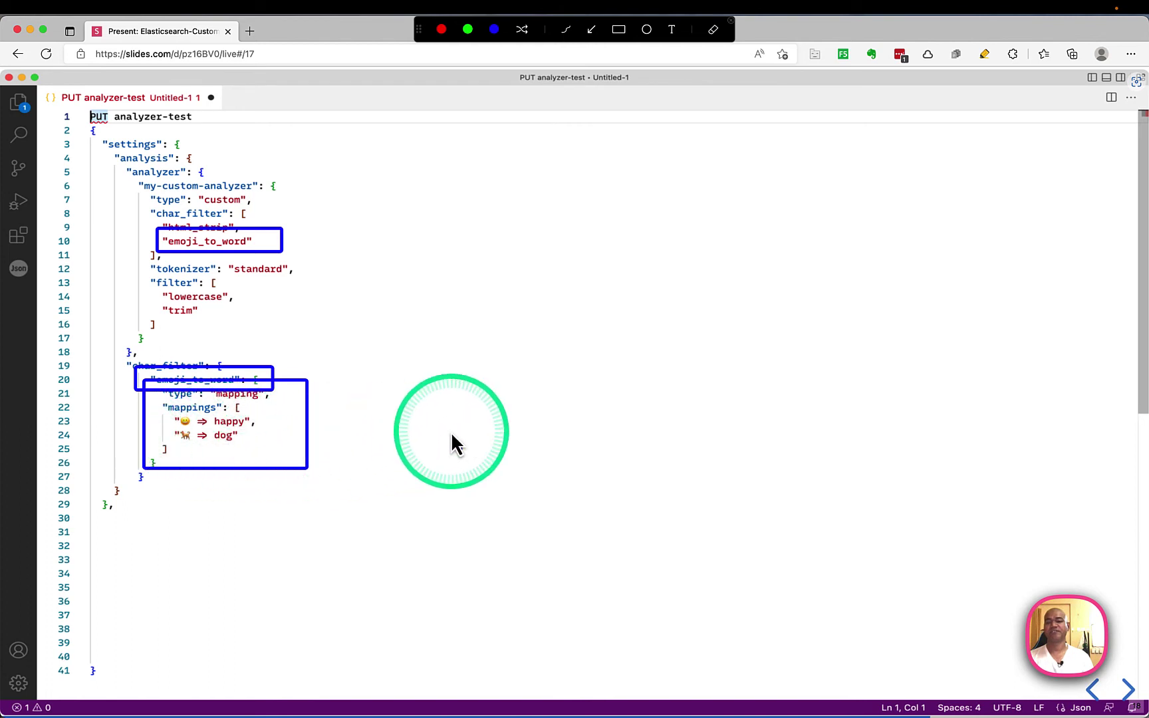
key("Escape")
key("Right")
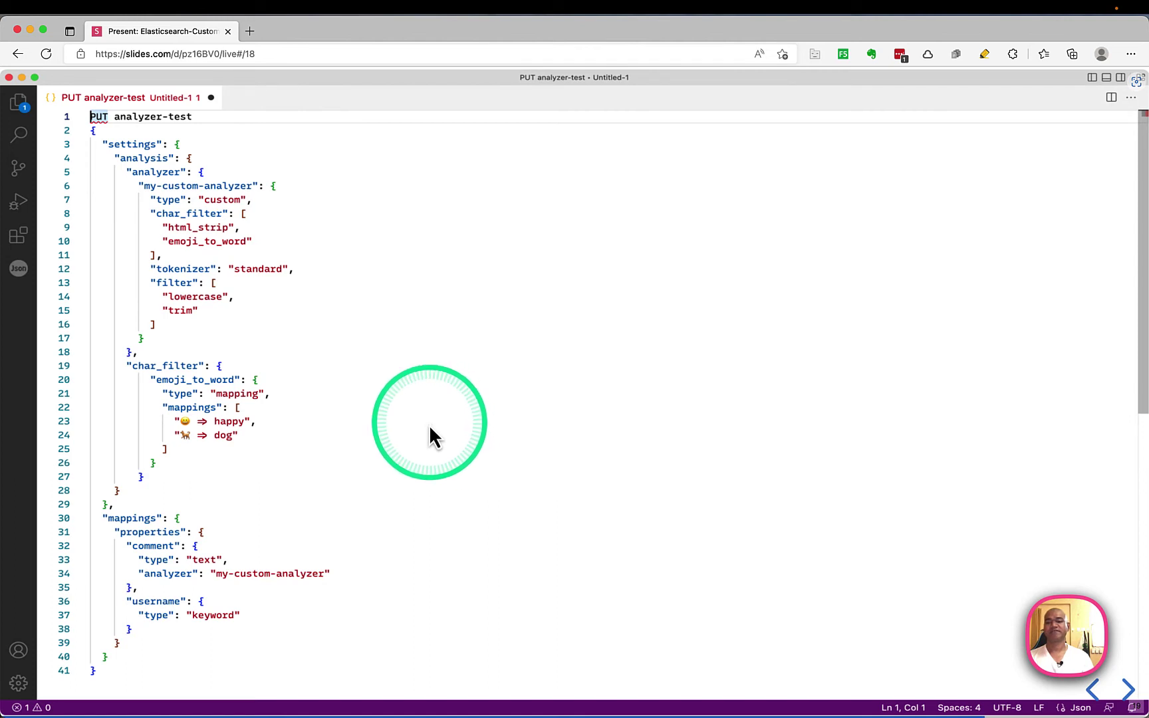
key("super+shift+a")
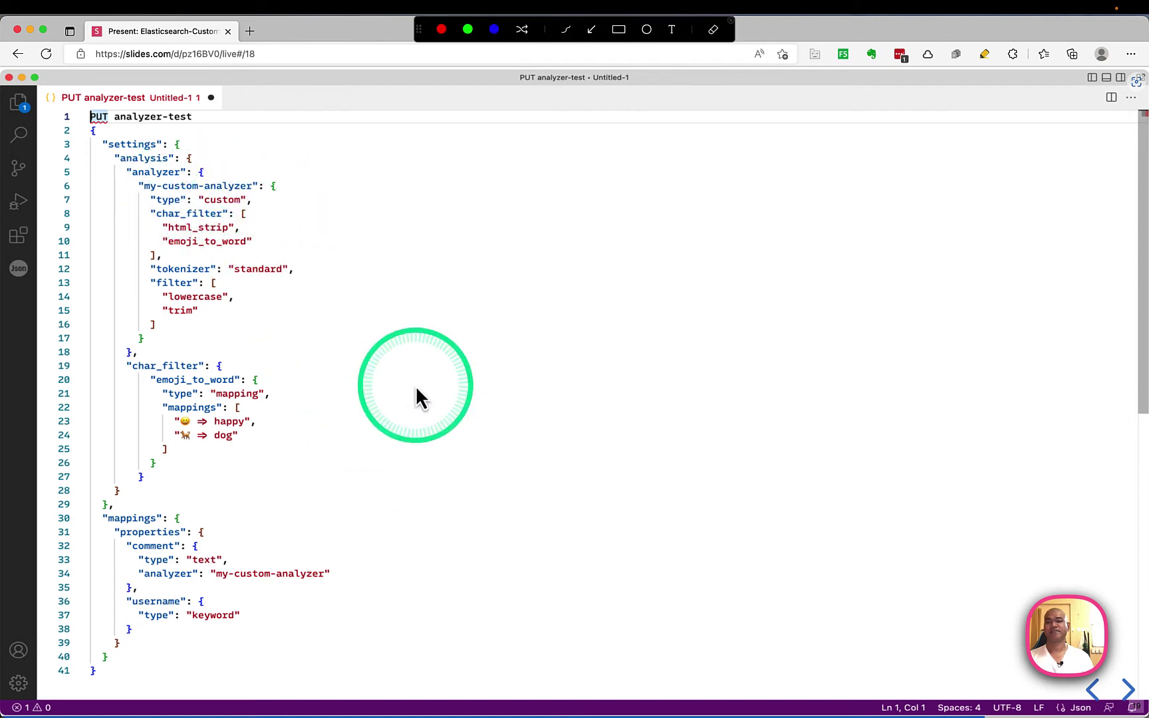
mouse_move(94, 142)
left_mouse_down()
mouse_move(282, 468)
mouse_move(333, 512)
mouse_move(349, 506)
left_mouse_up()
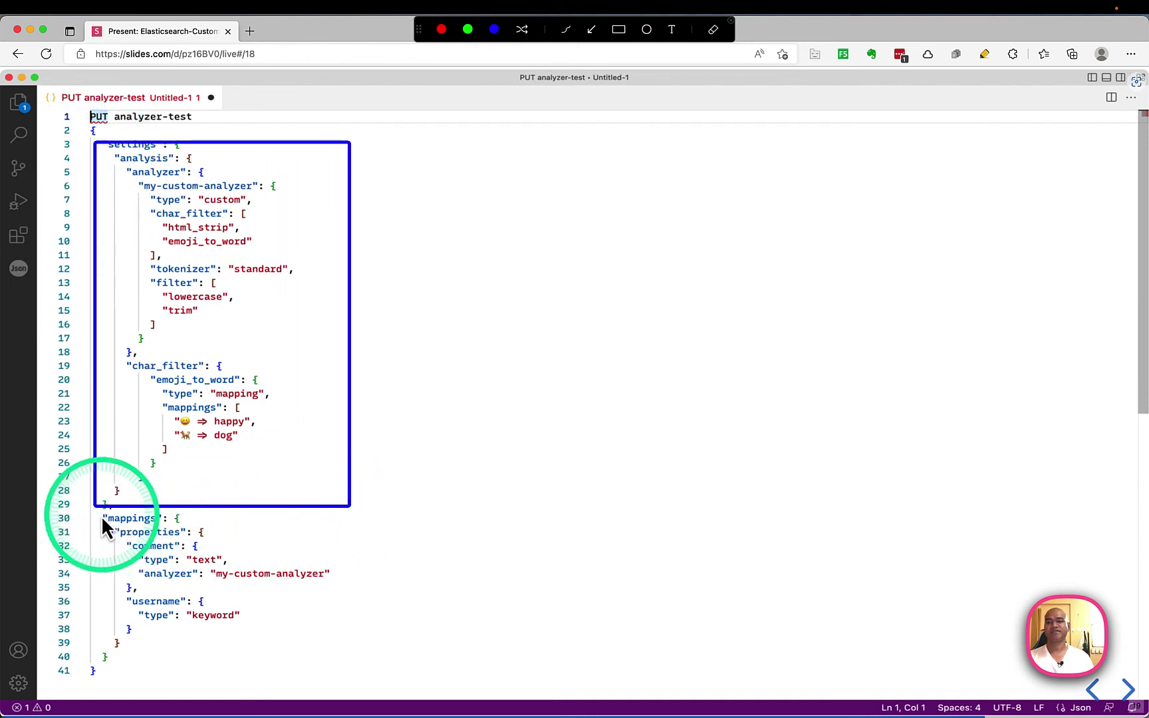
left_click_drag(92, 512, 389, 654)
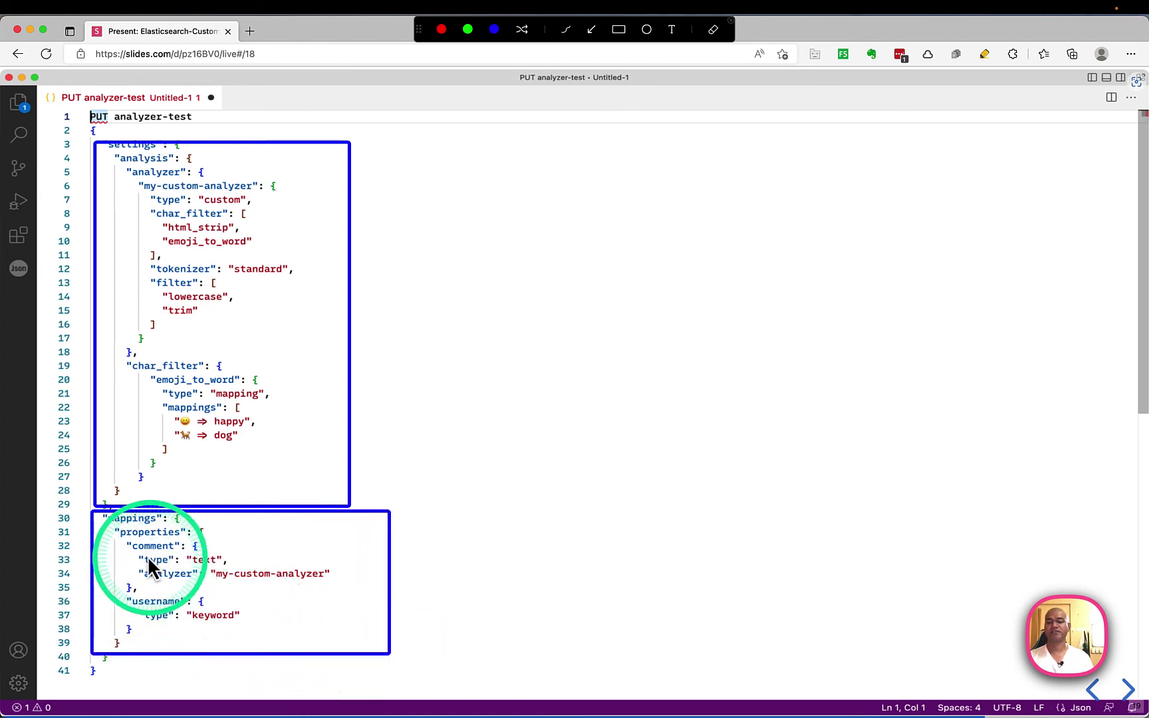
mouse_move(118, 538)
left_mouse_down()
mouse_move(175, 563)
mouse_move(350, 596)
left_mouse_up()
left_click_drag(203, 562, 339, 591)
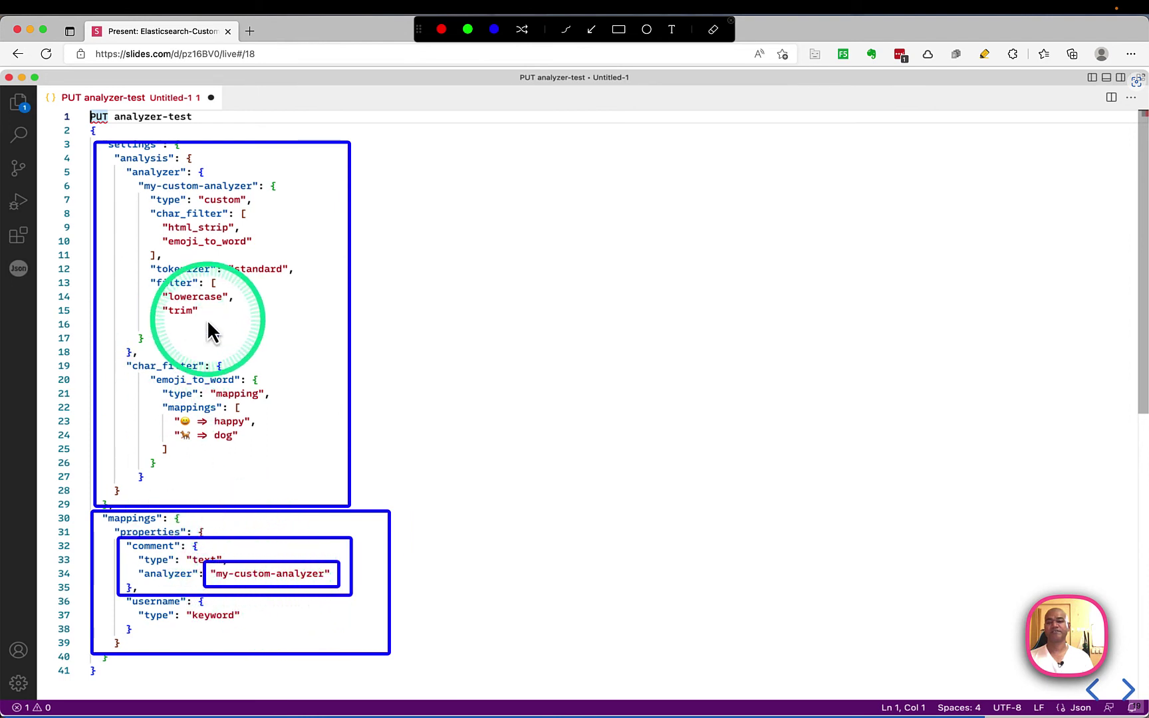
Copy the DELETE and PUT analyzer-test requests from slide 19
key("Escape")
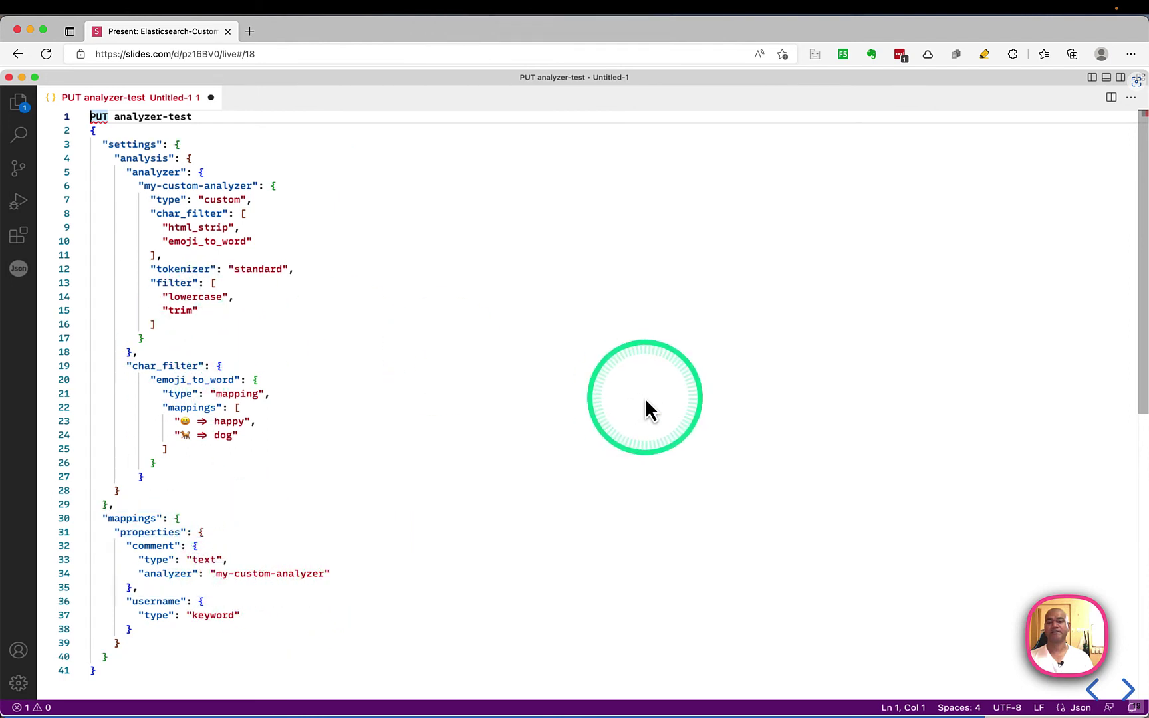
key("super+Tab")
key("Right")
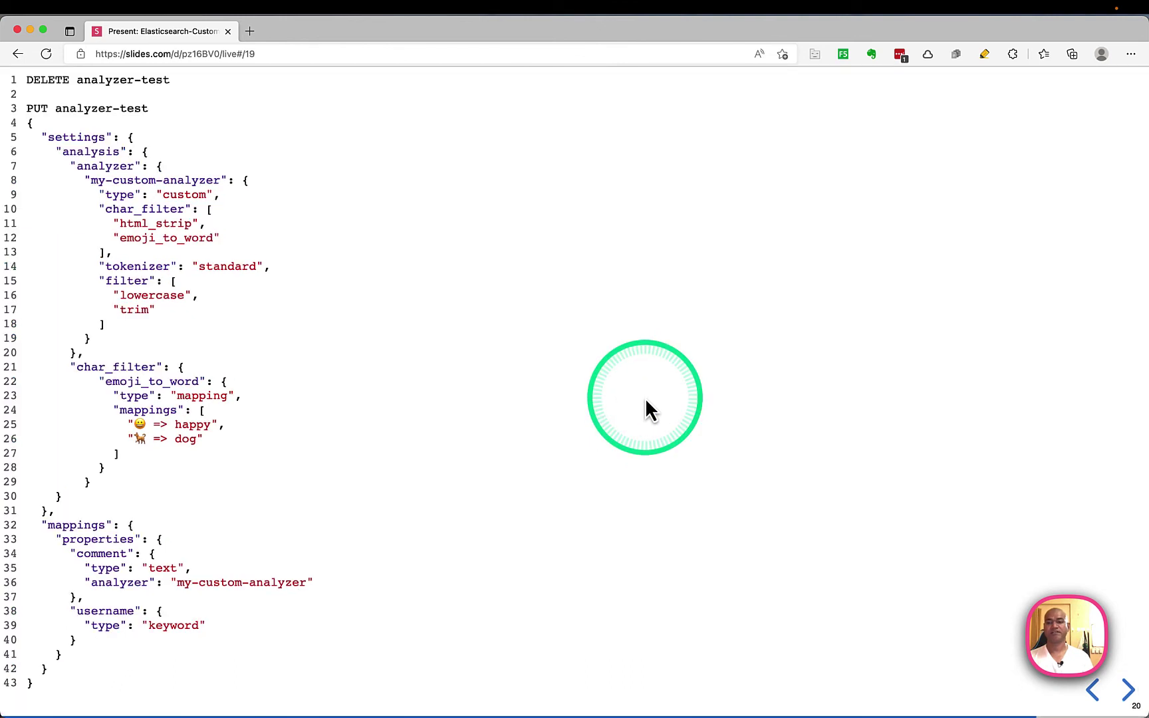
left_click(1131, 80)
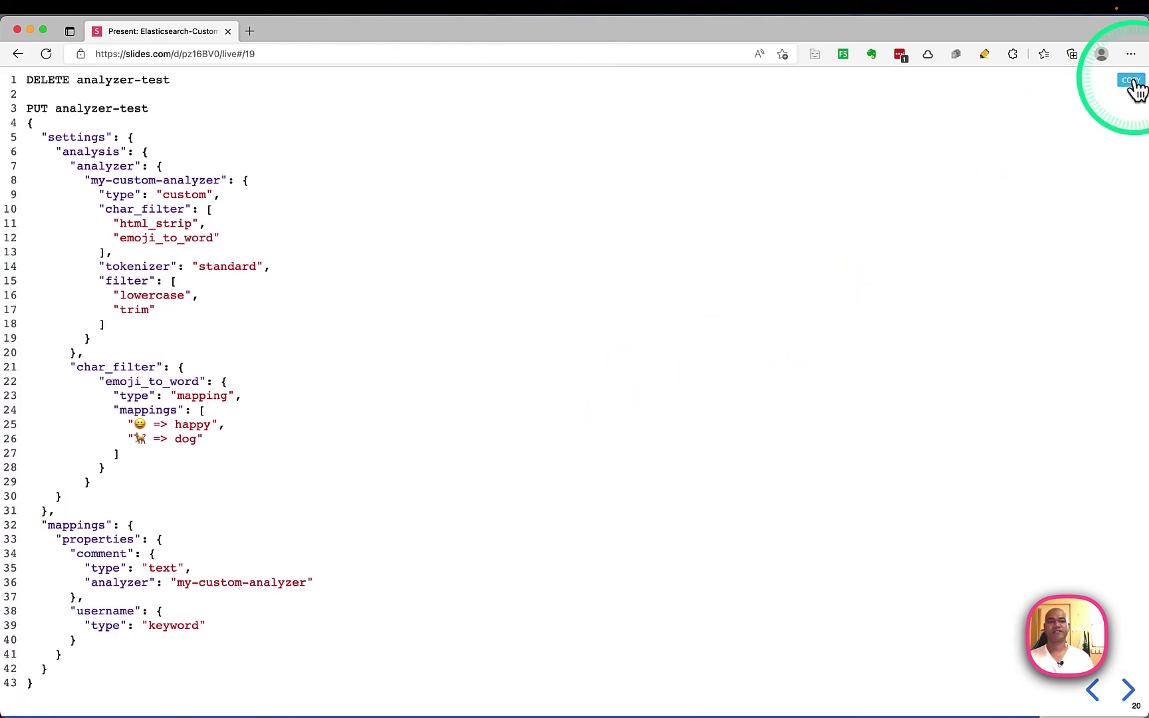
Paste the requests into the Kibana console and run DELETE analyzer-test, getting acknowledged: true
key("super+Tab")
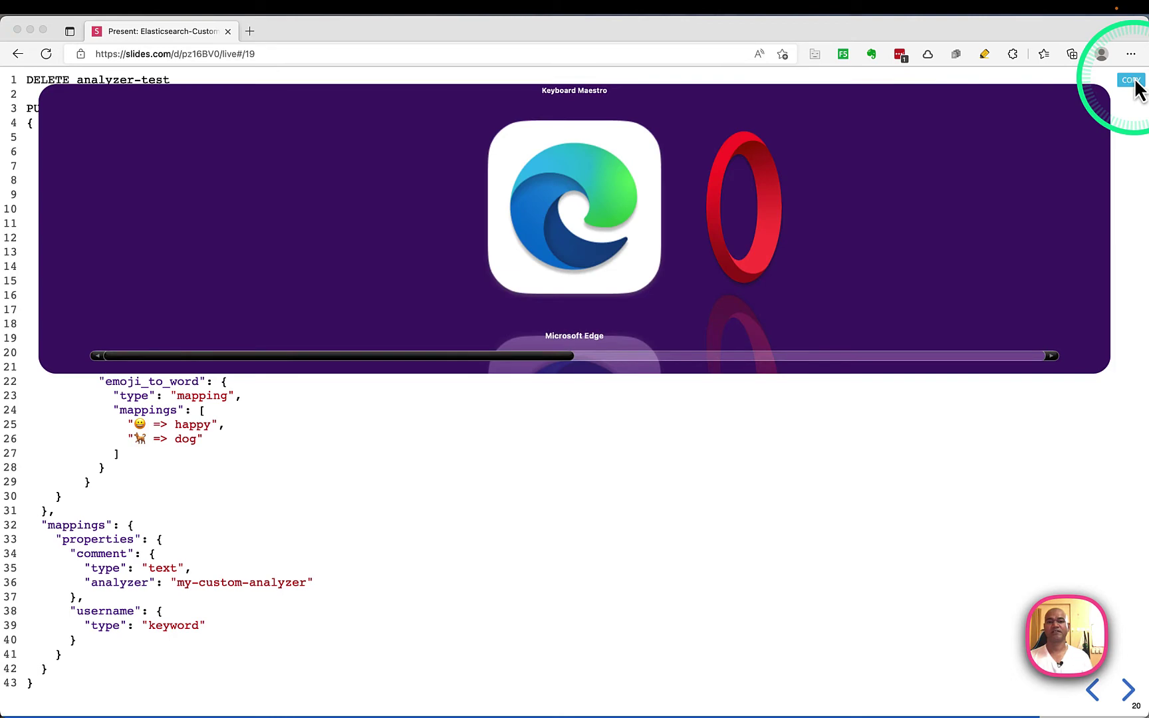
key("super+Tab")
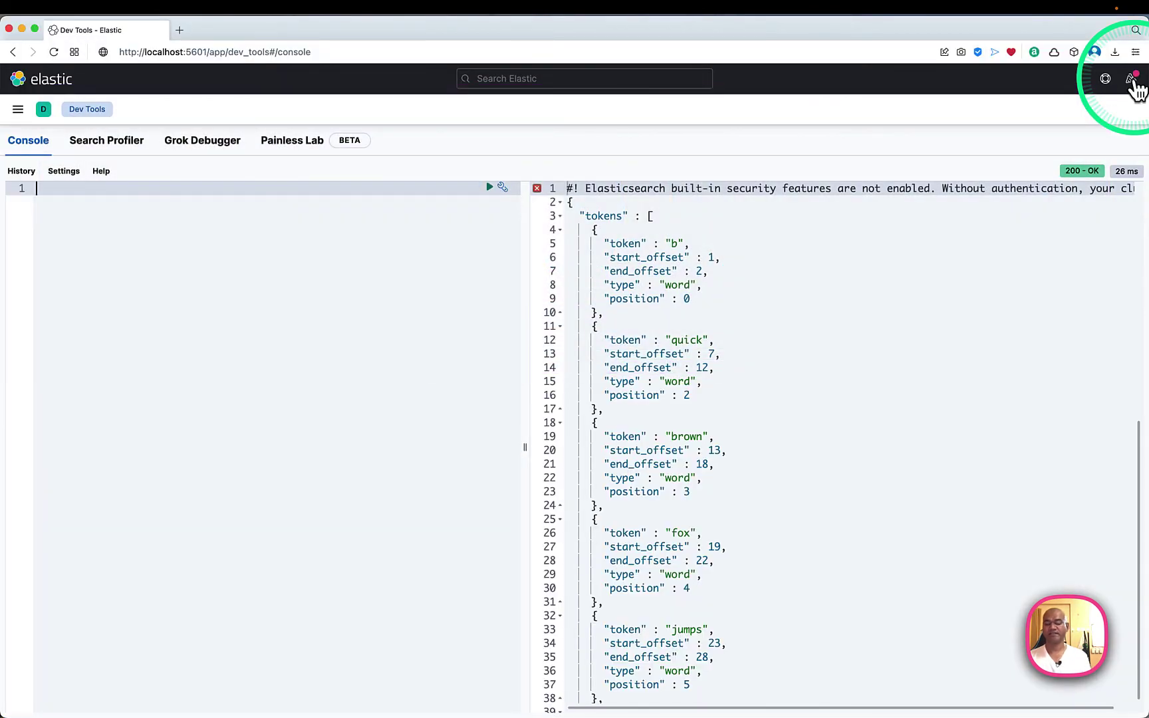
key("super+v")
key("Up")
key("Up")
key("Up")
key("Up")
key("Up")
key("Up")
key("Up")
key("Up")
key("Up")
key("Up")
key("Up")
key("Up")
key("Up")
key("Up")
key("Up")
key("Up")
key("Up")
key("Up")
key("Up")
key("Up")
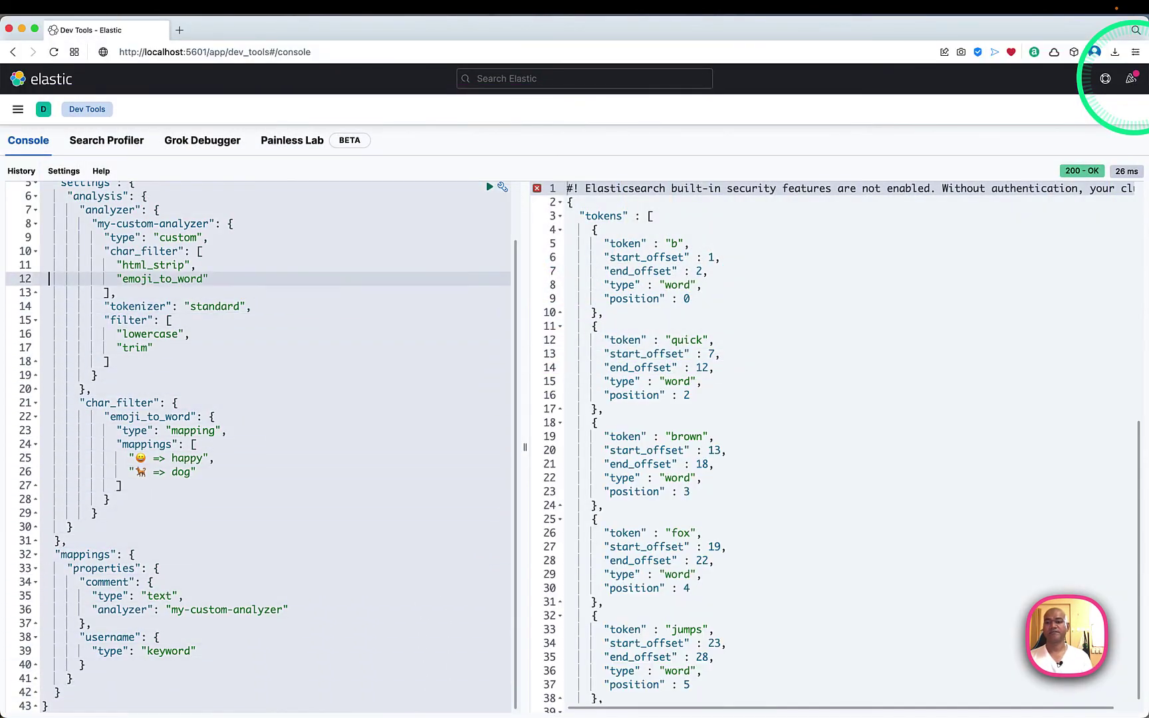
key("Up")
key("Up")
key("Up")
key("Up")
key("Up")
key("Up")
key("Up")
key("Up")
key("Up")
key("Up")
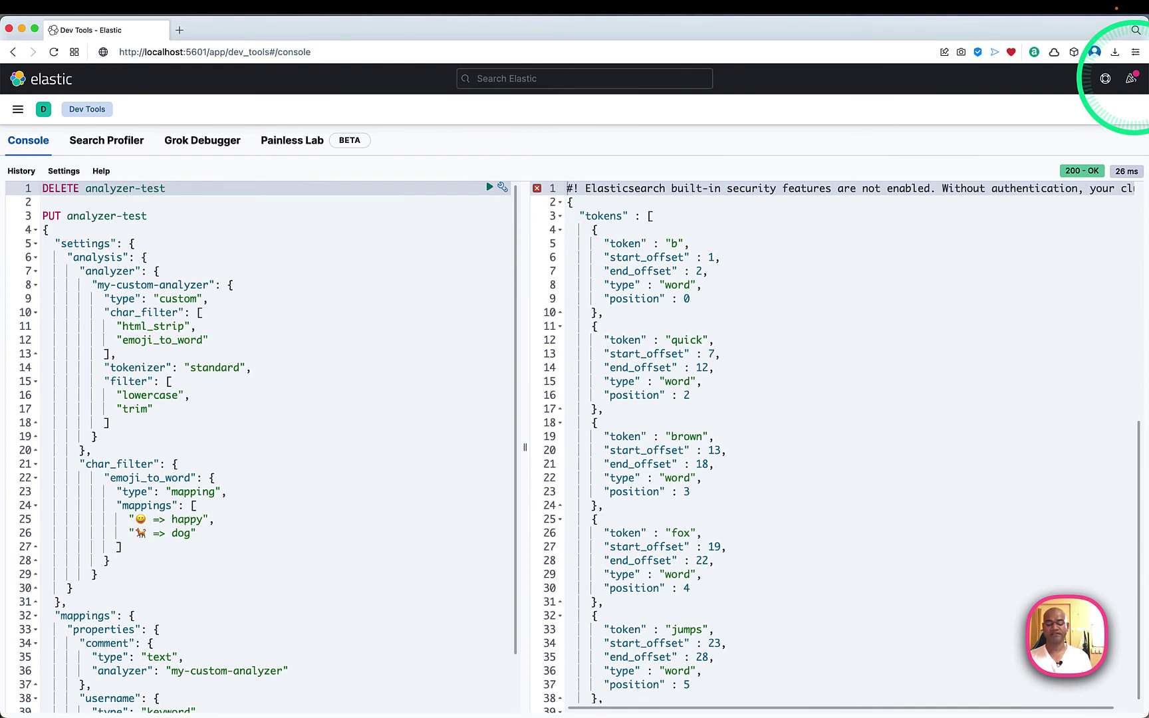
key("super+Return")
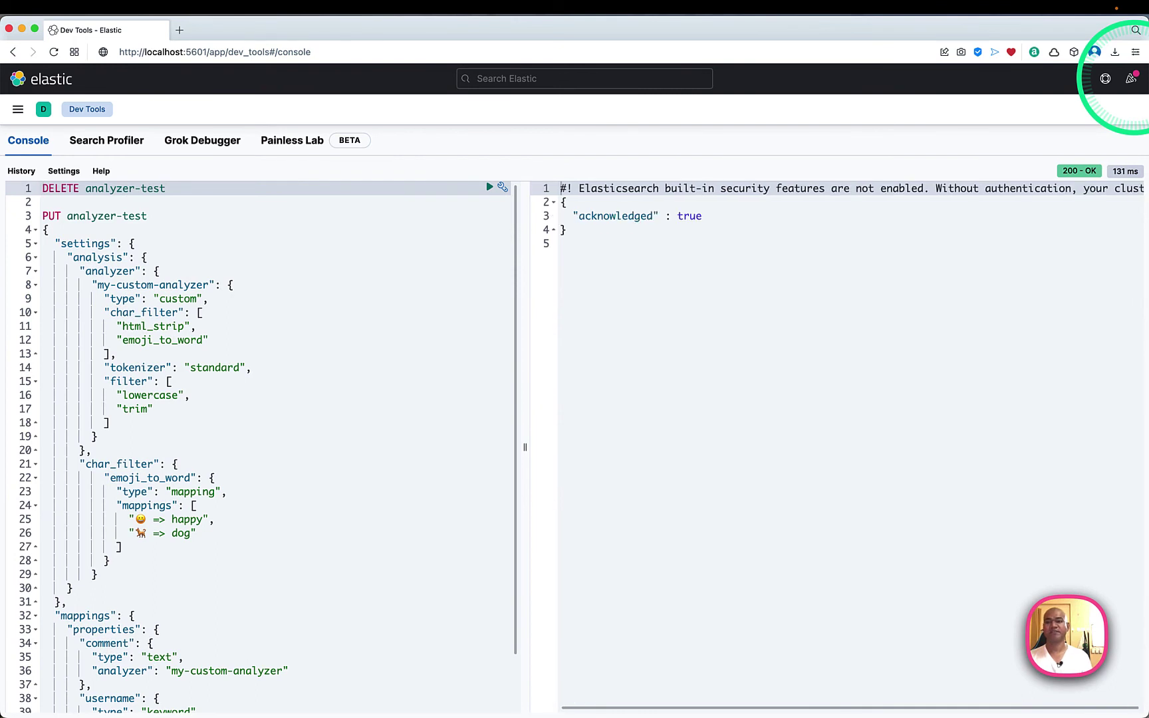
key("Down")
key("Down")
key("Down")
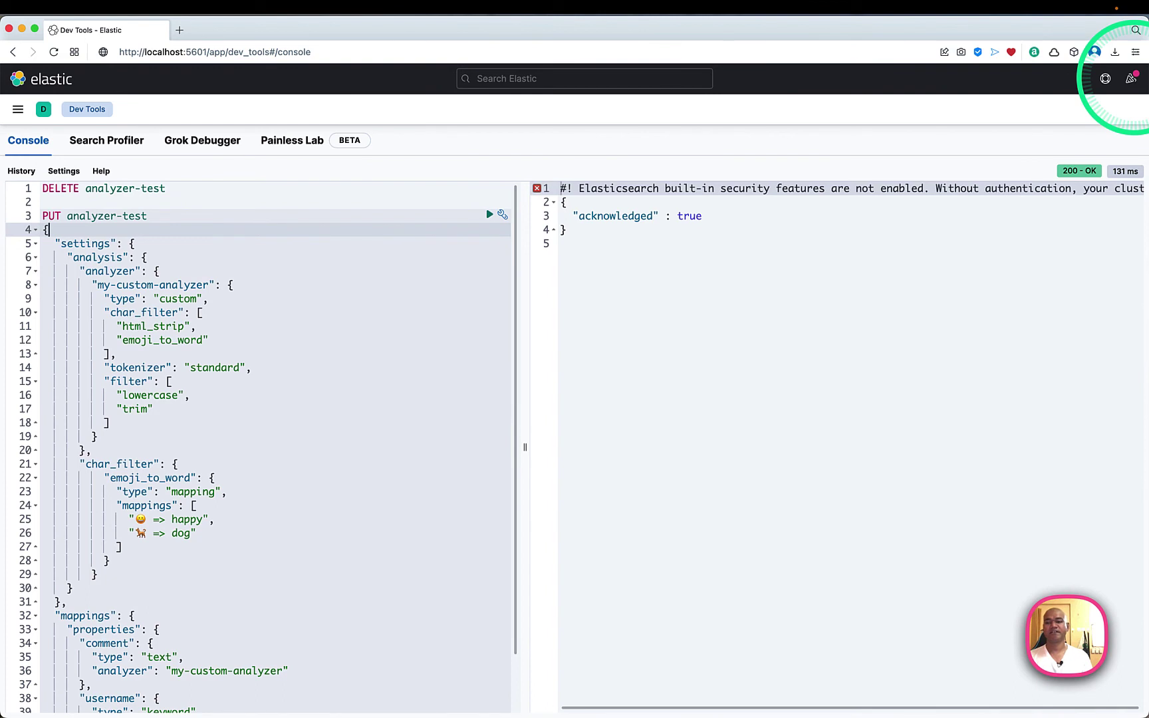
Create the analyzer-test index with the PUT request, then clear the console
key("super+Return")
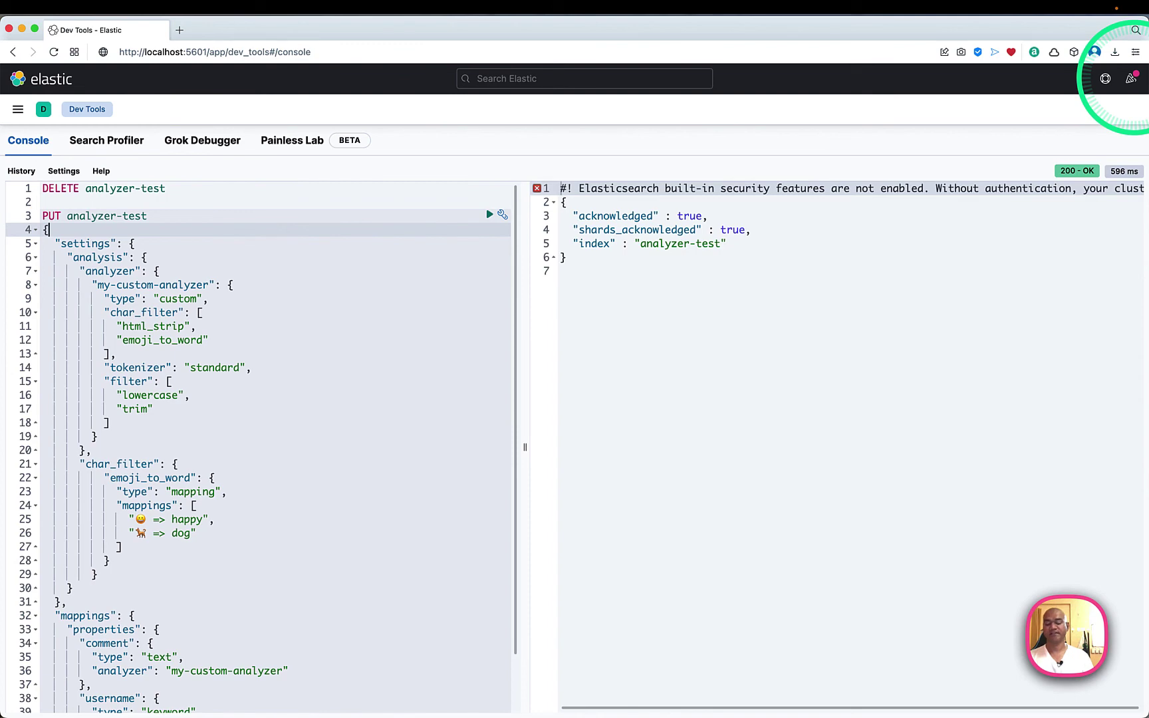
key("super+a")
key("BackSpace")
Copy the _analyze, indexing and search requests from the next slide in Slides.com
key("super+Tab")
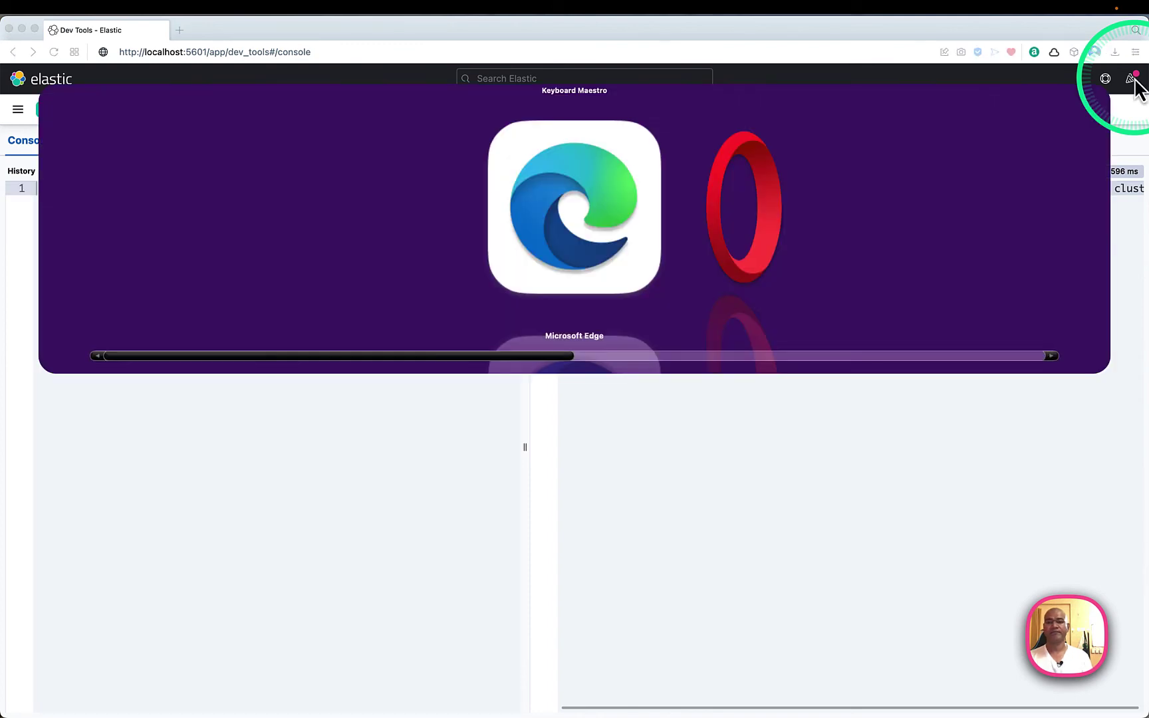
key("Right")
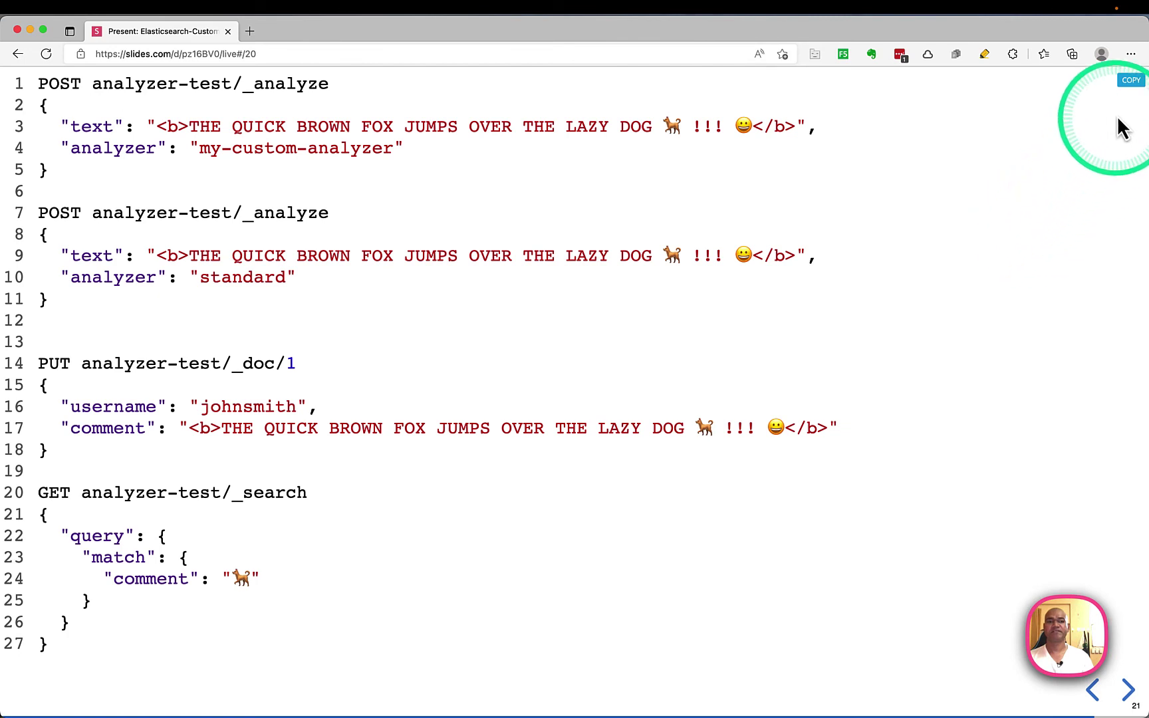
left_click(1128, 83)
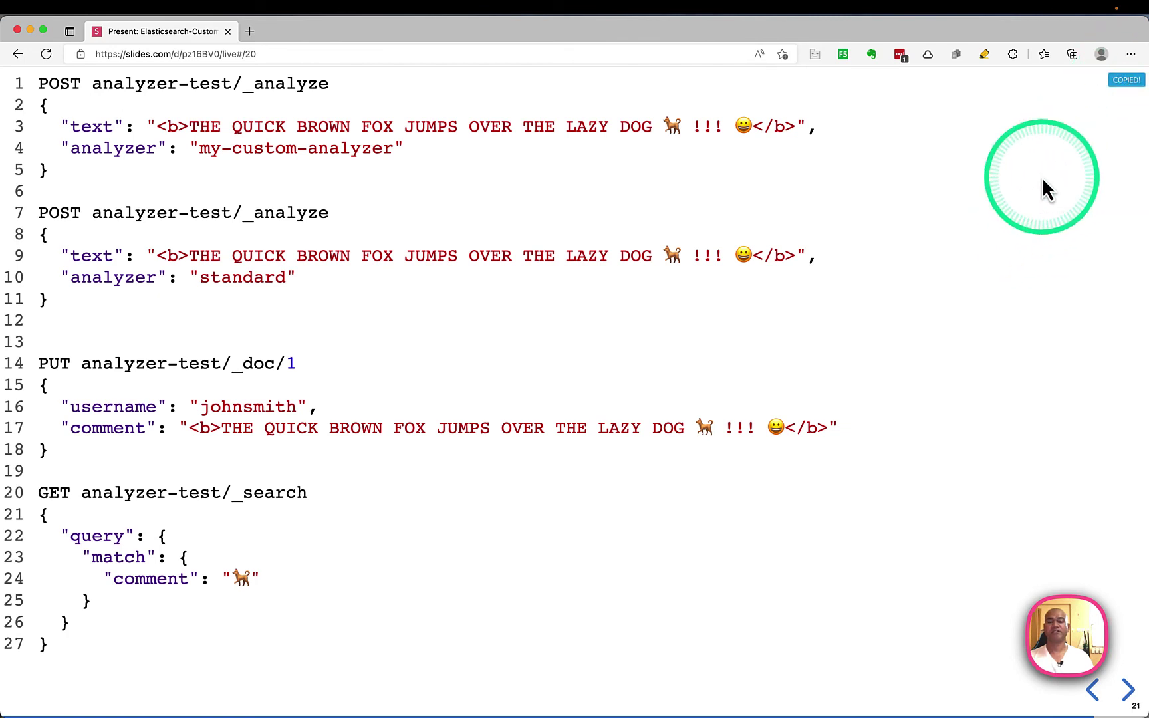
key("super+Tab")
key("super+Tab")
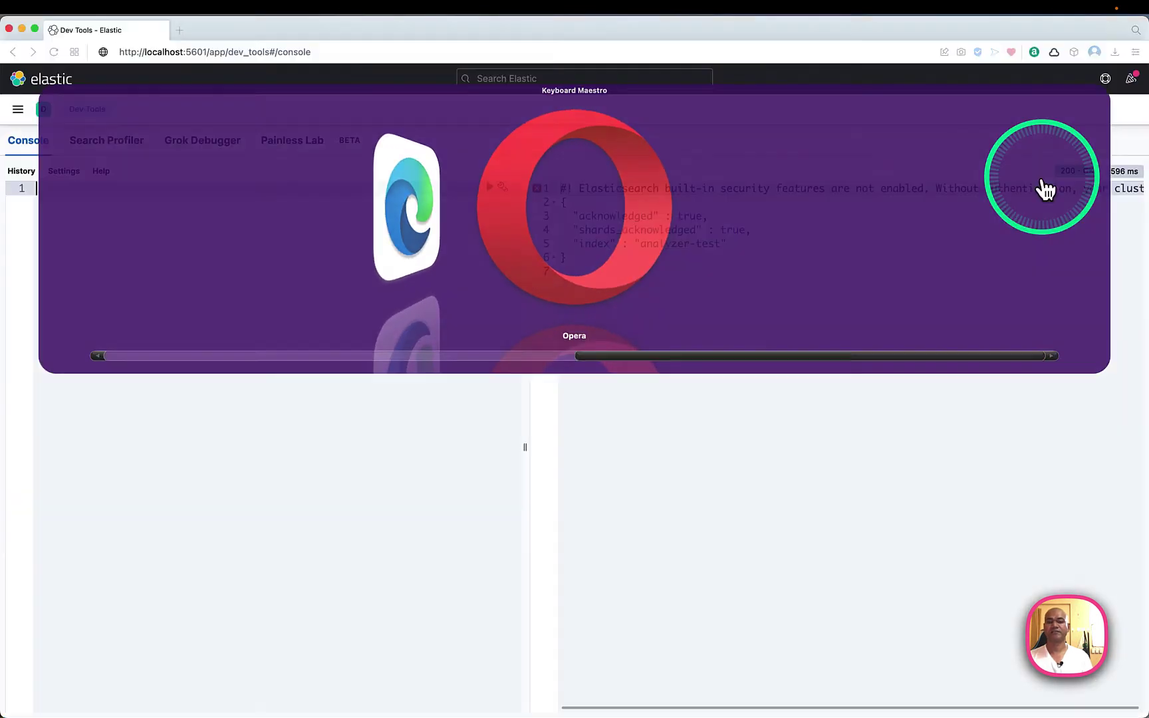
Paste the requests and run the first _analyze request using my-custom-analyzer
key("super+v")
key("Up")
key("Up")
key("Up")
key("Up")
key("Up")
key("Up")
key("Up")
key("Up")
key("Up")
key("Up")
key("Up")
key("Up")
key("Up")
key("Up")
key("Up")
key("Up")
key("Up")
key("Up")
key("Up")
key("Up")
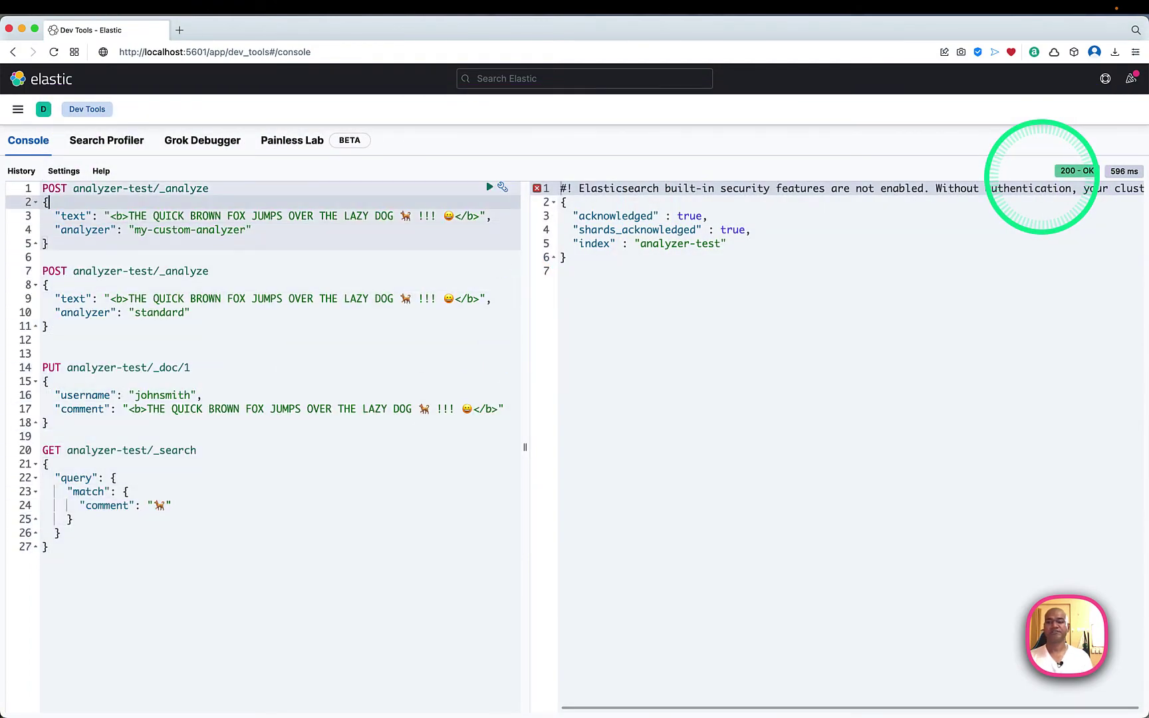
key("Down")
key("Up")
key("Up")
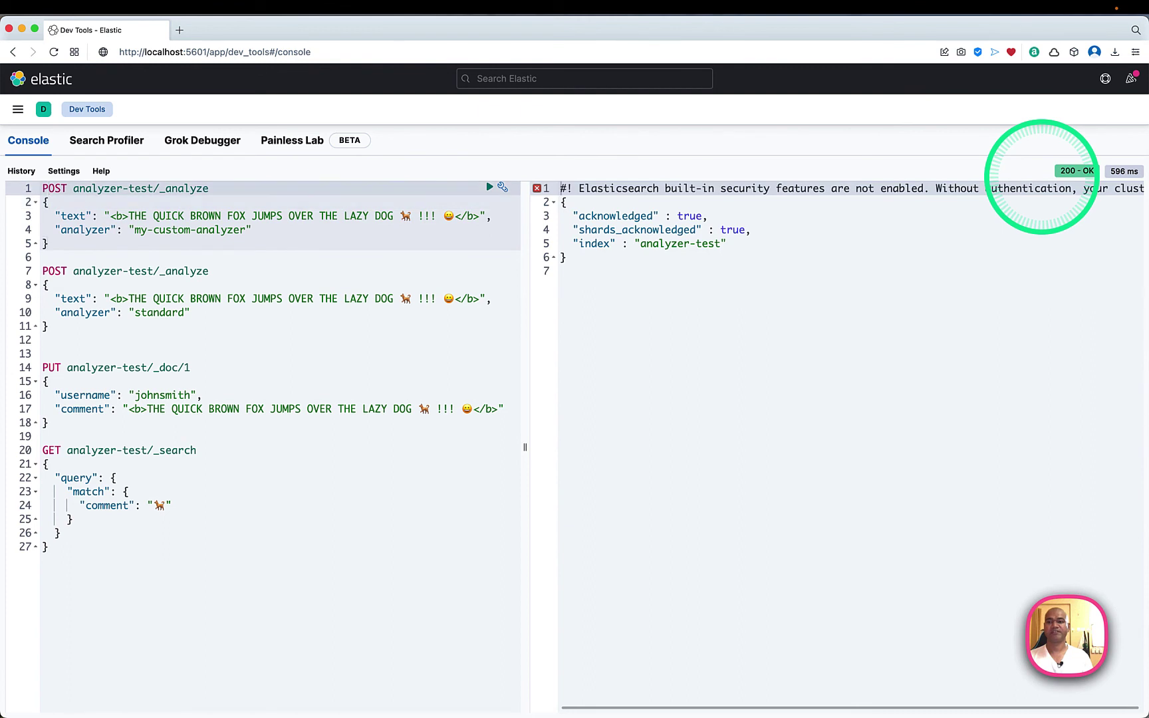
key("Down")
key("Down")
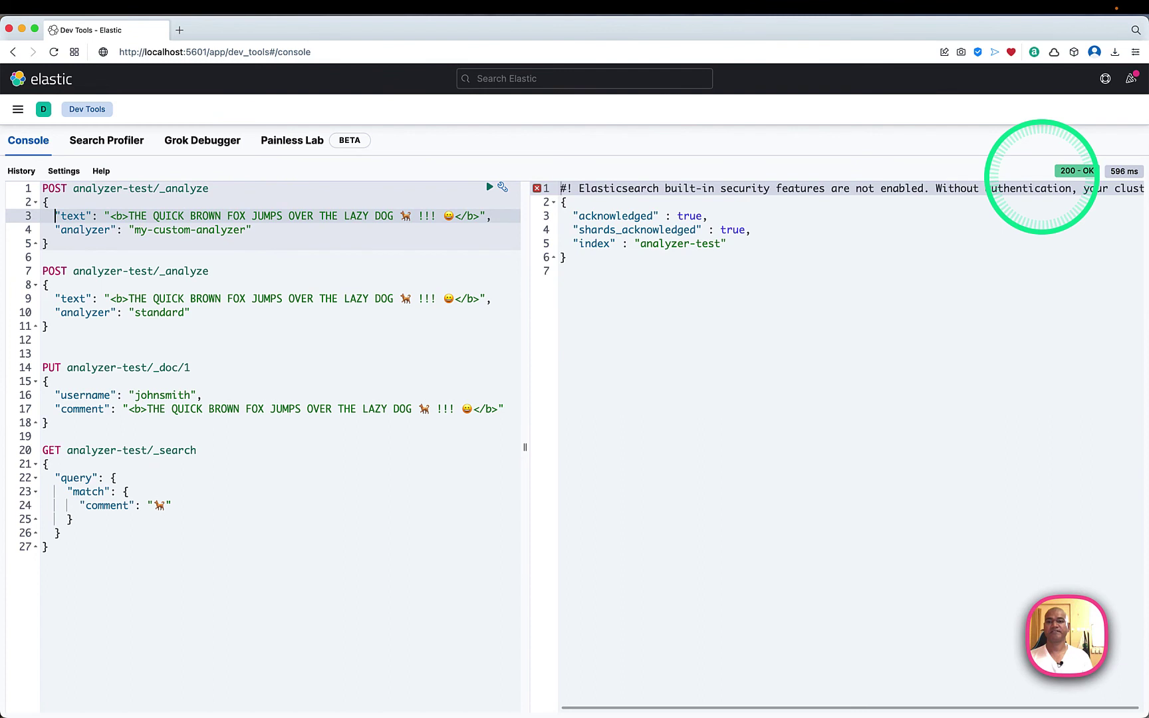
key("Down")
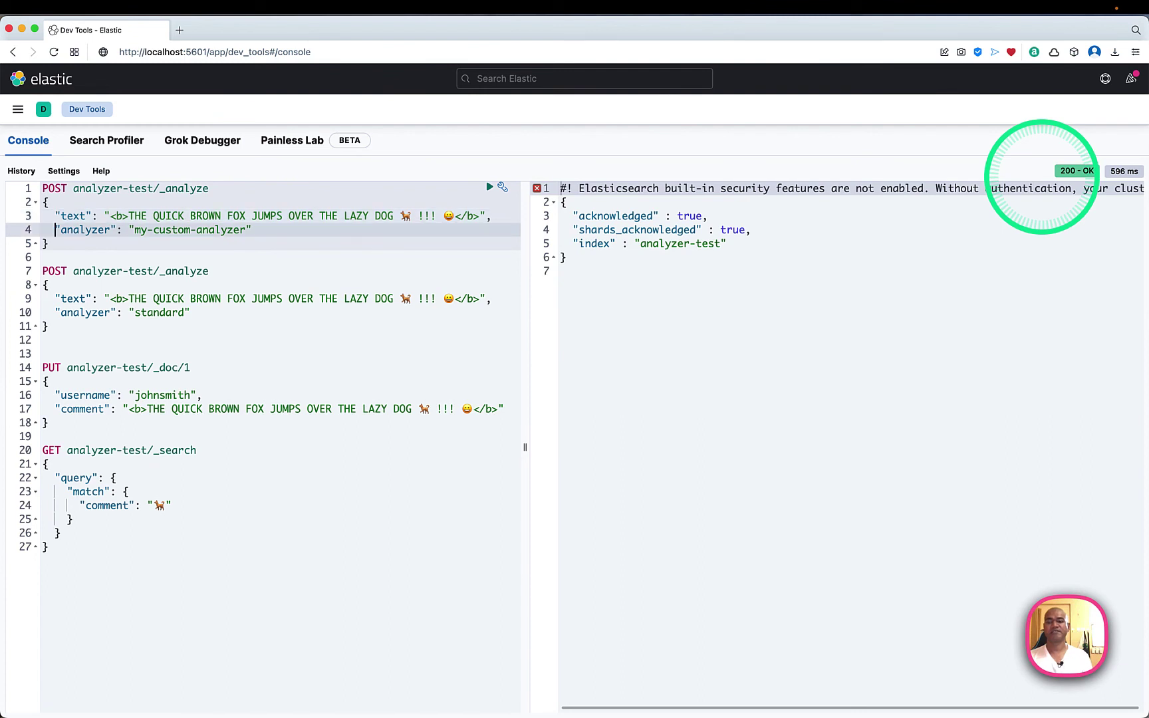
key("super+Return")
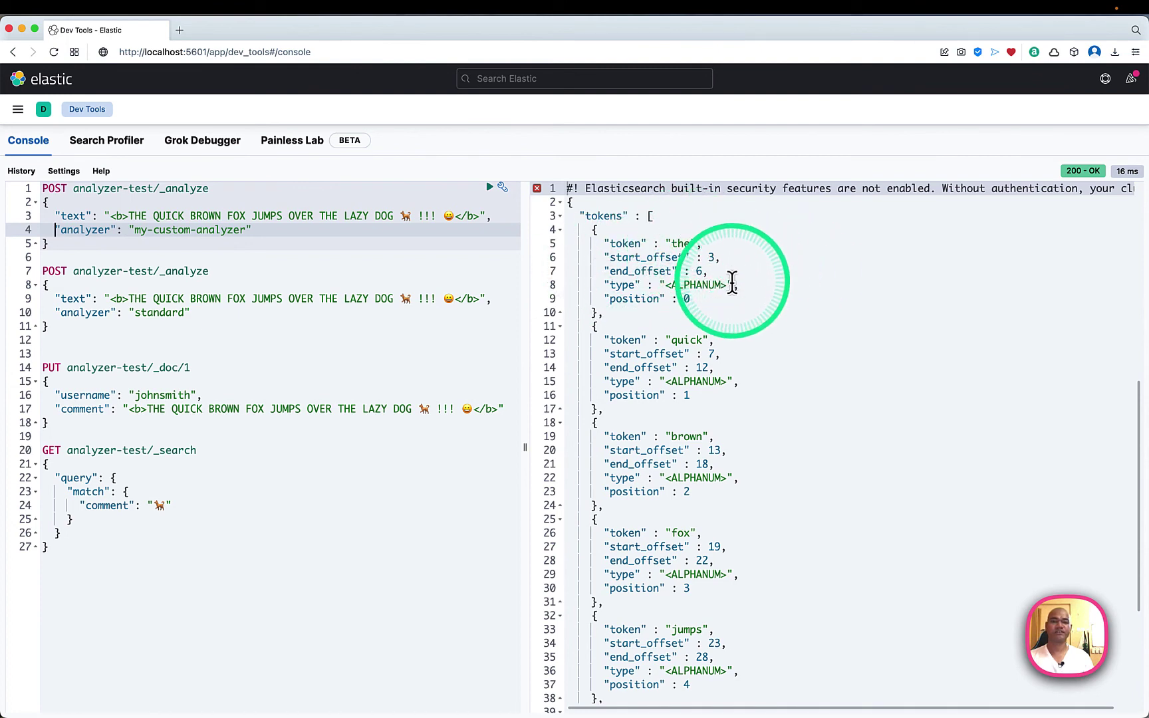
Highlight the two dog tokens and the happy token produced from the emojis in the output
scroll(714, 311, "down", 3)
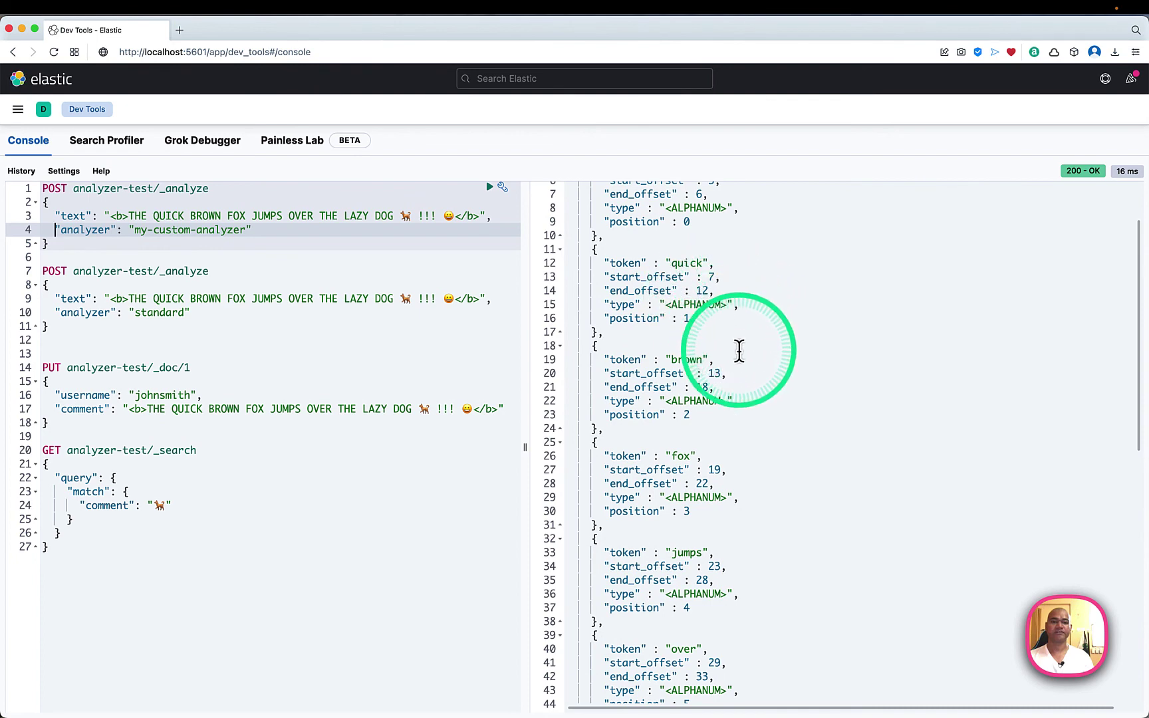
scroll(739, 350, "down", 5)
scroll(741, 354, "down", 12)
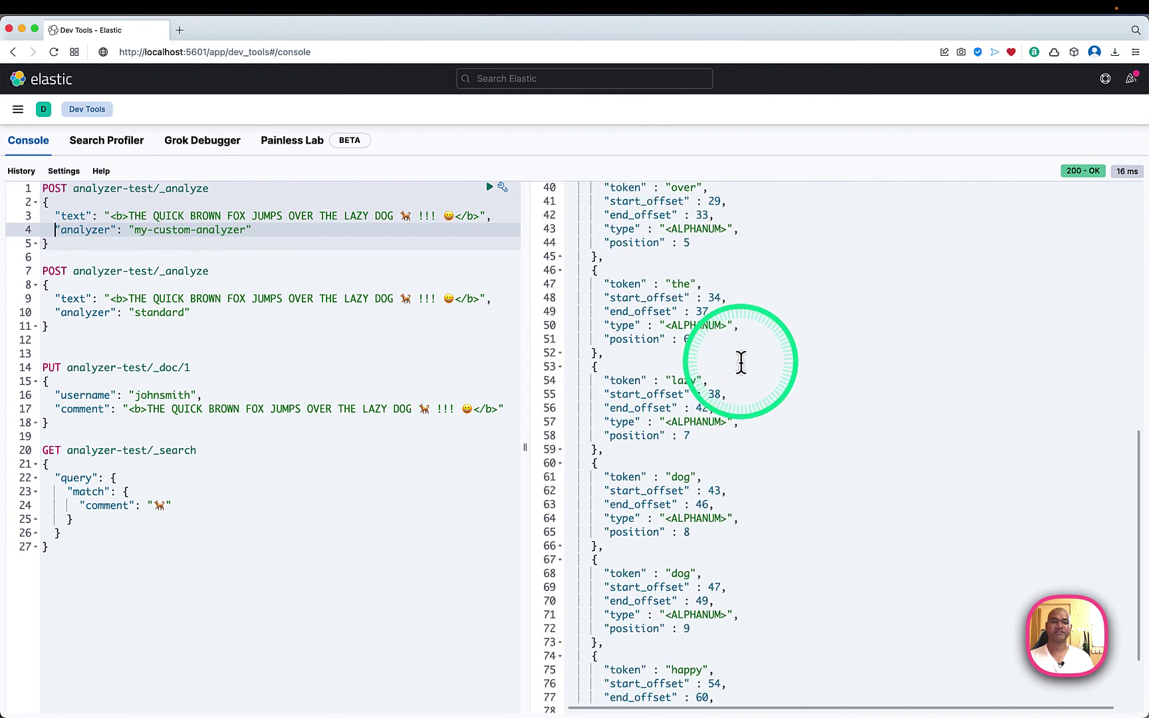
scroll(741, 362, "down", 1)
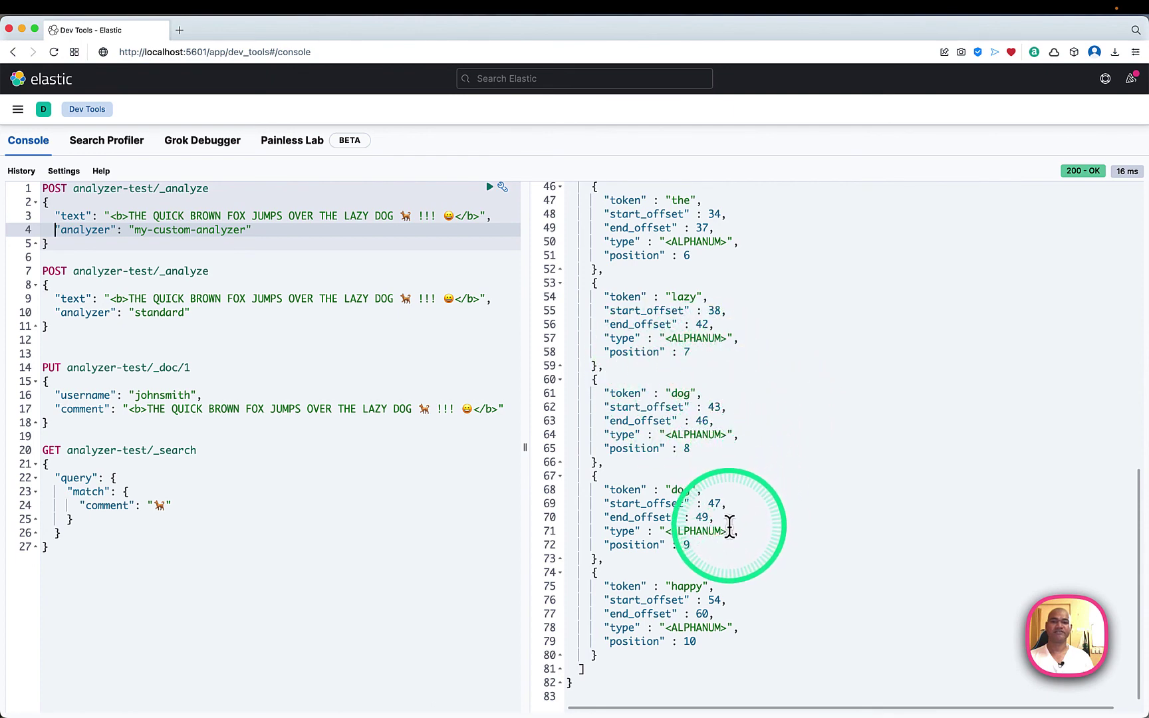
left_click(665, 407)
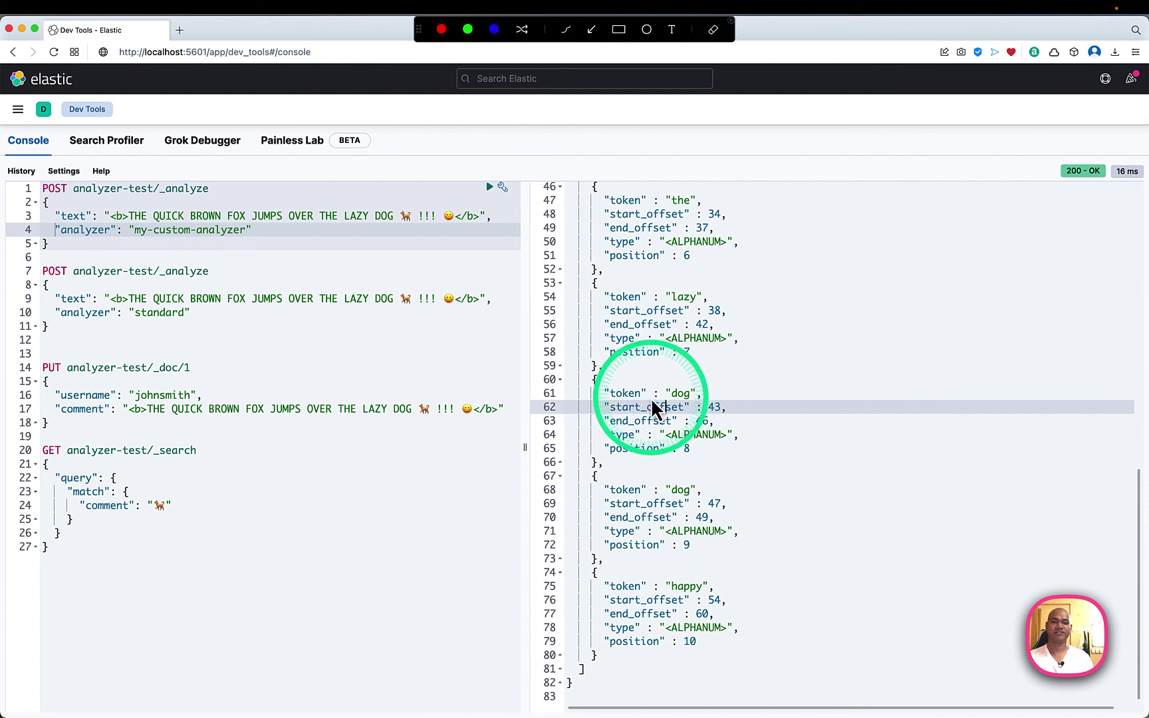
left_click_drag(612, 379, 743, 431)
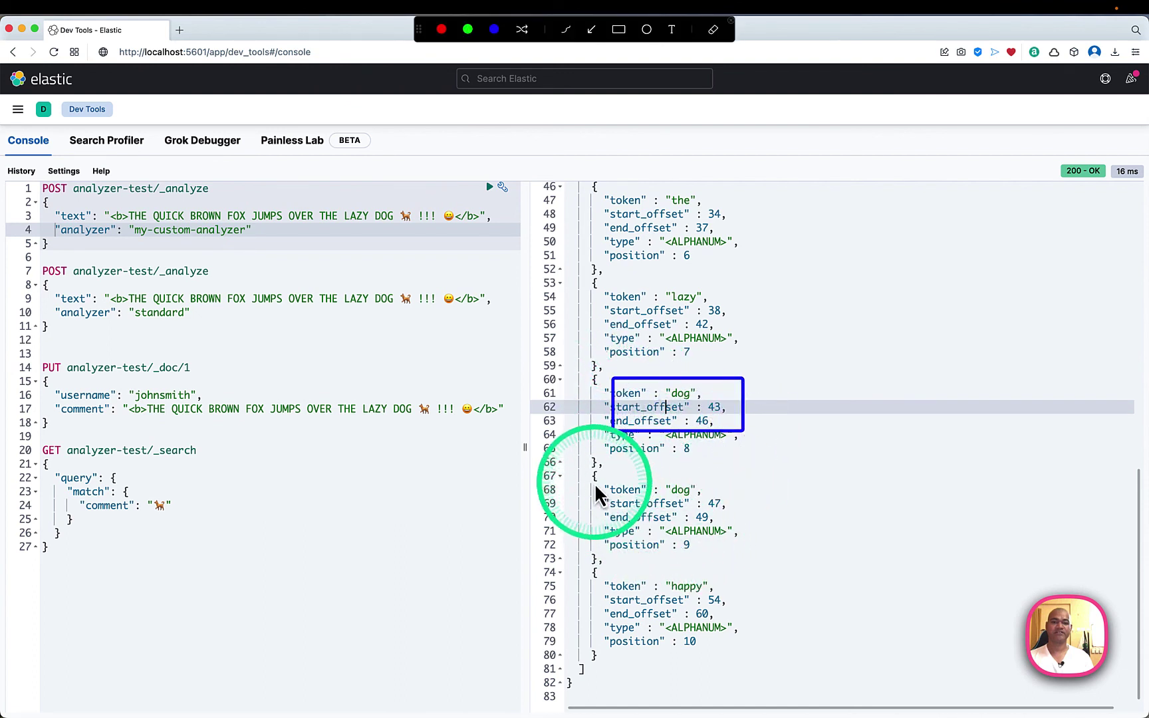
left_click_drag(595, 483, 748, 554)
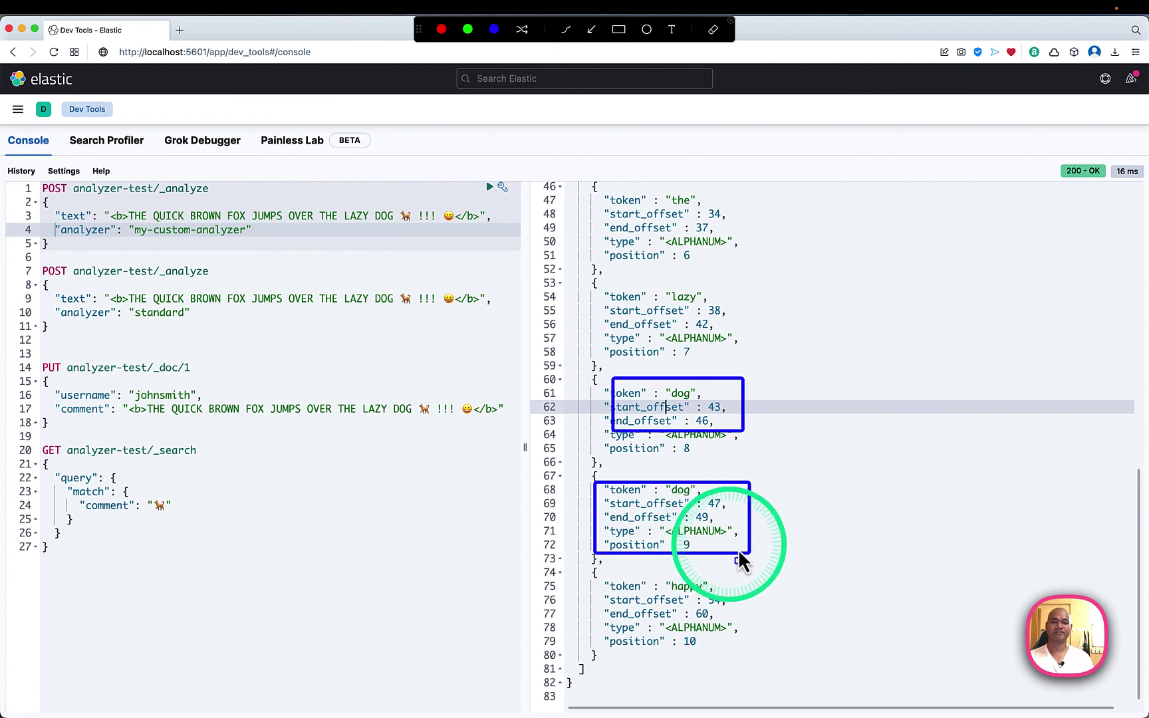
mouse_move(596, 569)
left_mouse_down()
mouse_move(635, 610)
mouse_move(771, 651)
left_mouse_up()
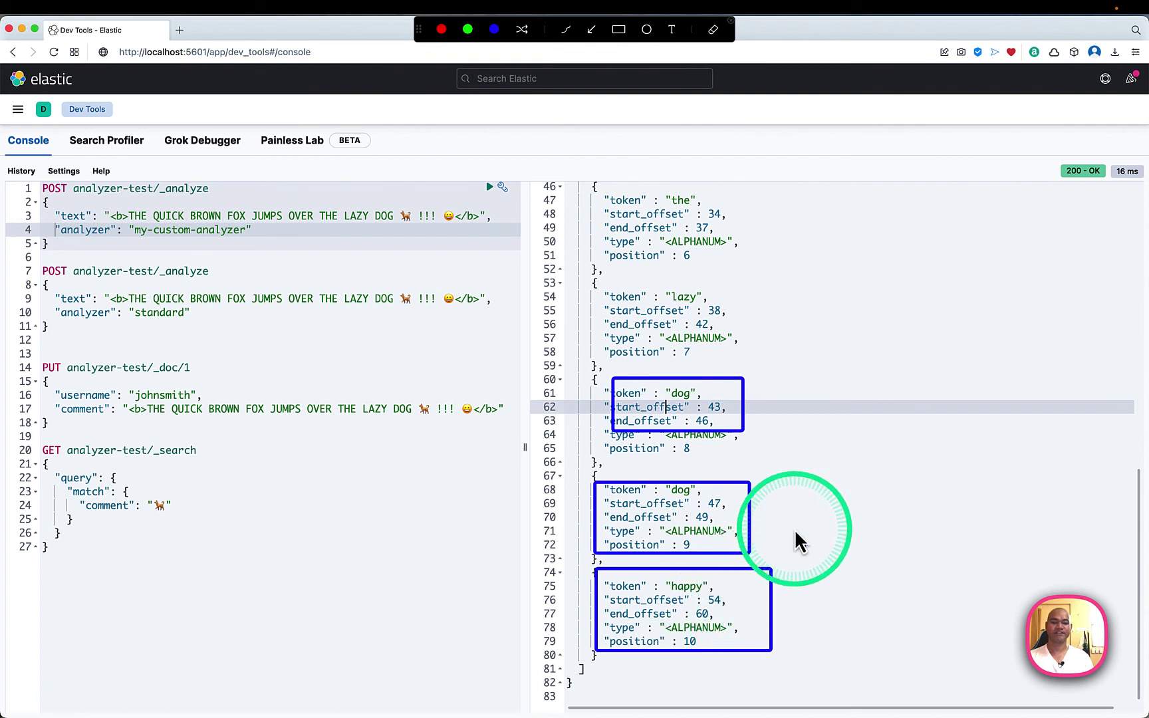
key("Escape")
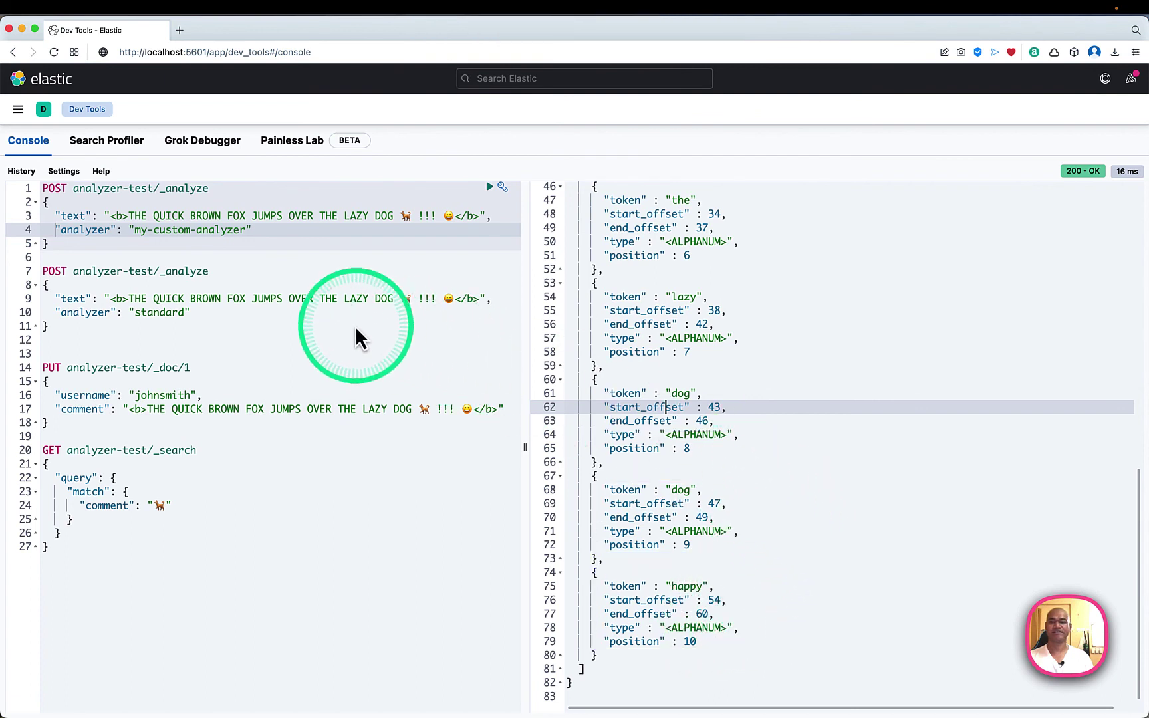
Run the standard-analyzer _analyze request and highlight the two raw <EMOJI> tokens at positions 10 and 11
left_click(336, 313)
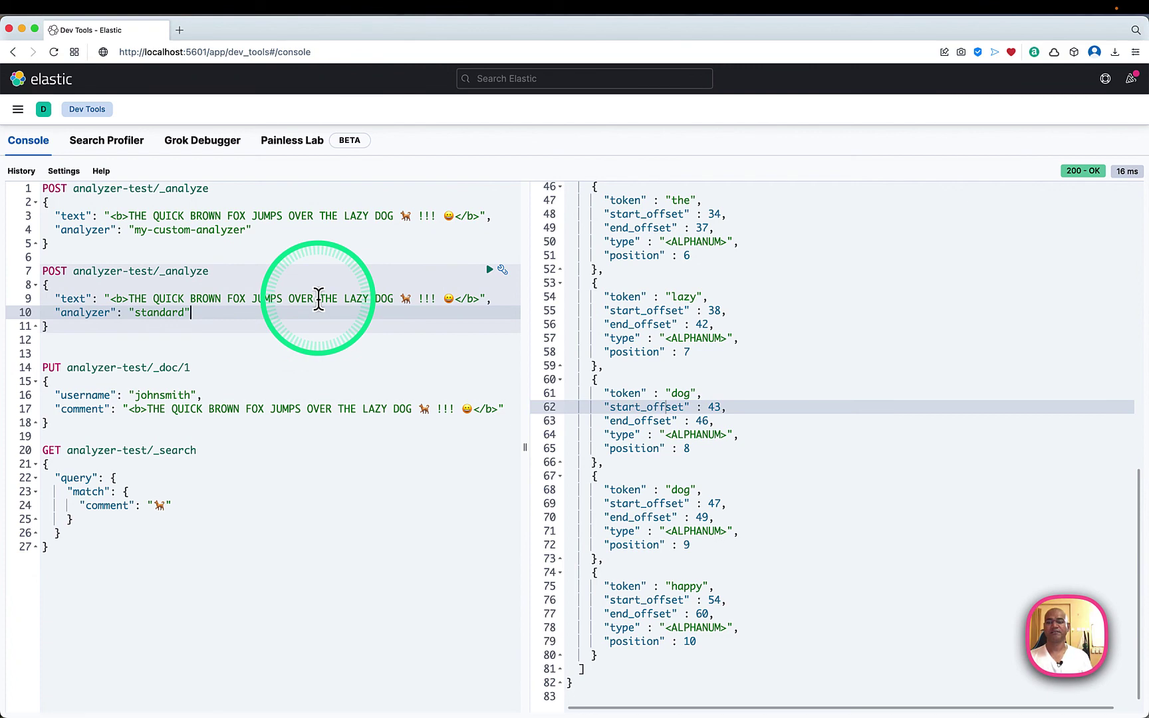
key("super+Return")
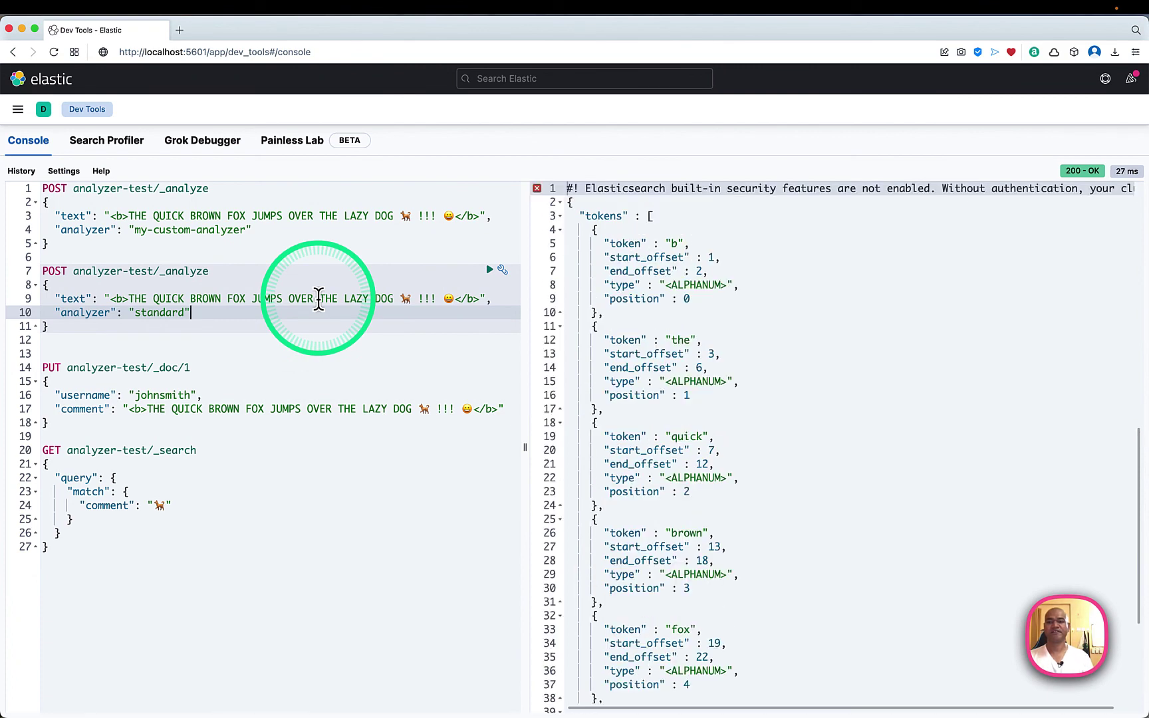
scroll(762, 419, "down", 10)
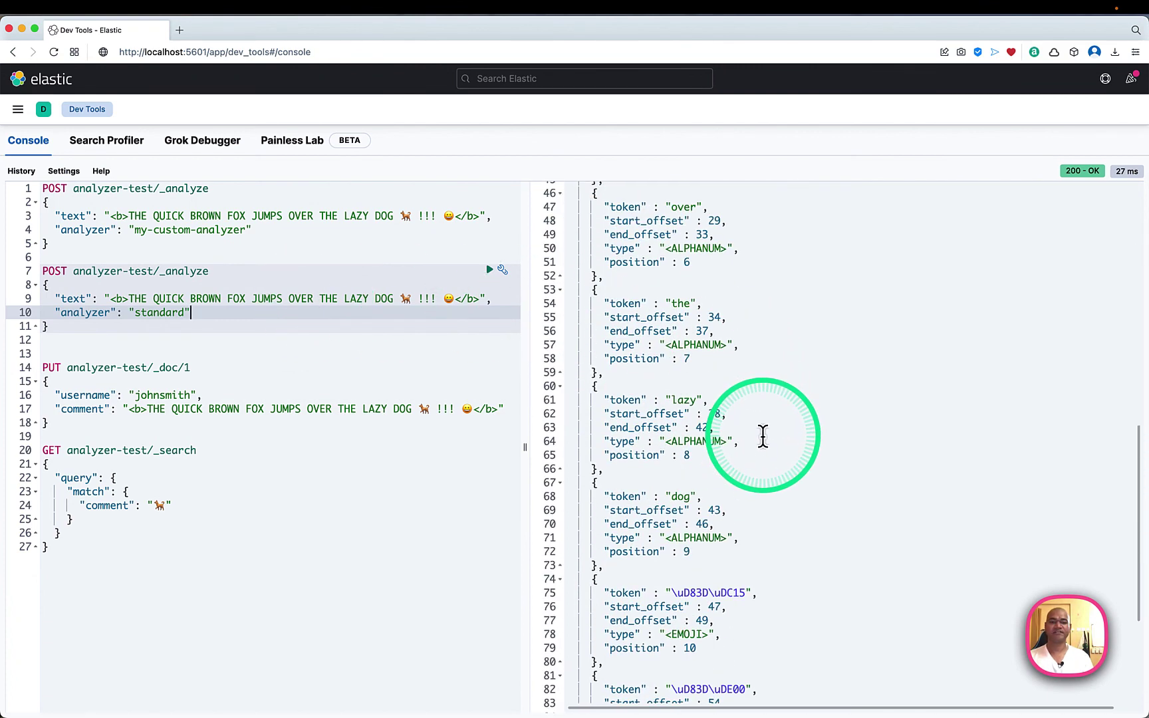
scroll(763, 436, "down", 2)
key("ctrl+alt+a")
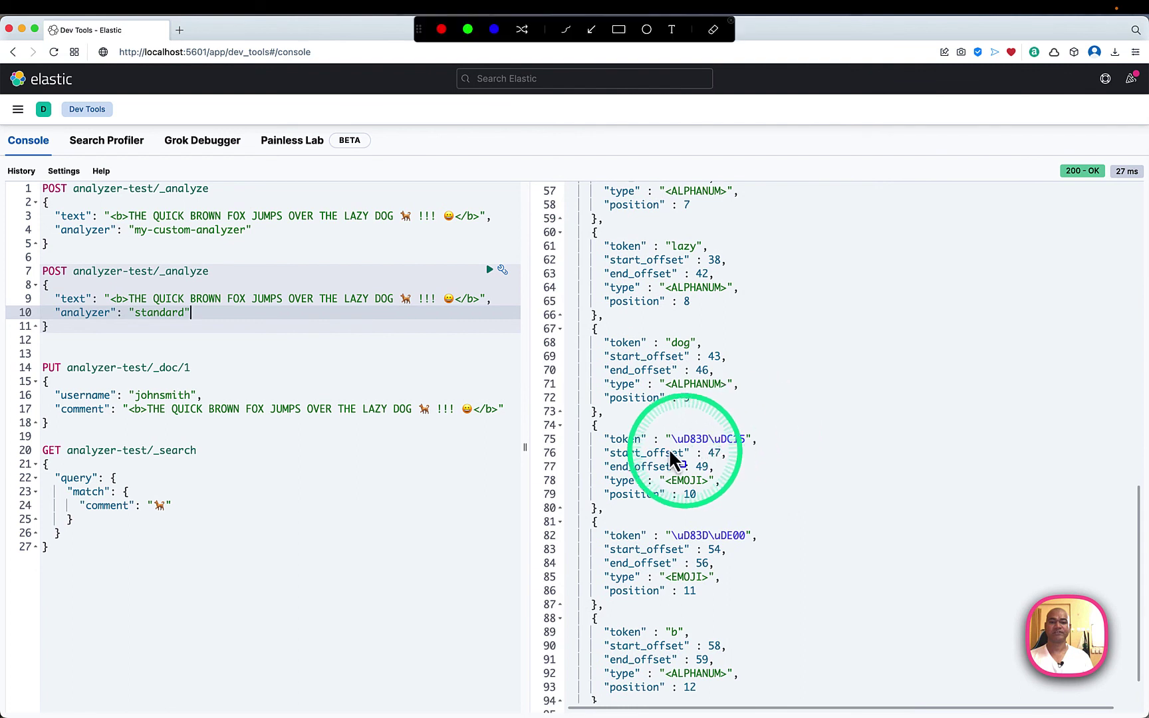
left_click_drag(589, 425, 804, 606)
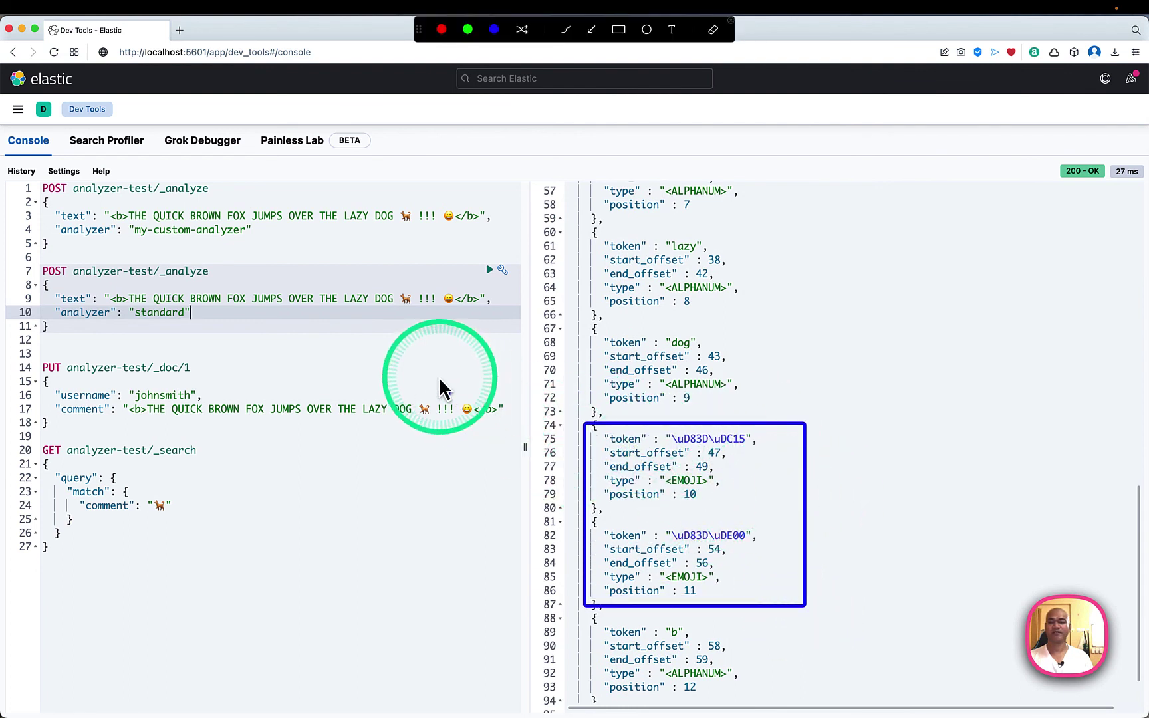
Index document 1 with PUT analyzer-test/_doc/1, getting 201 Created with result created
key("Escape")
left_click(199, 412)
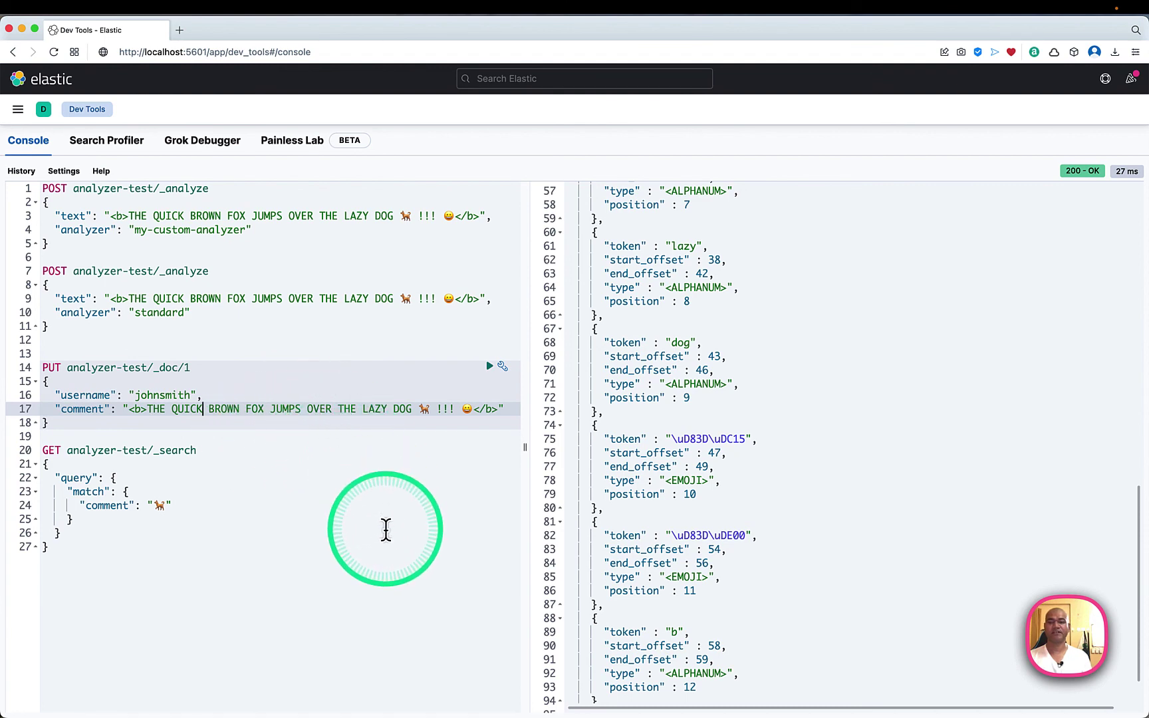
key("super+Return")
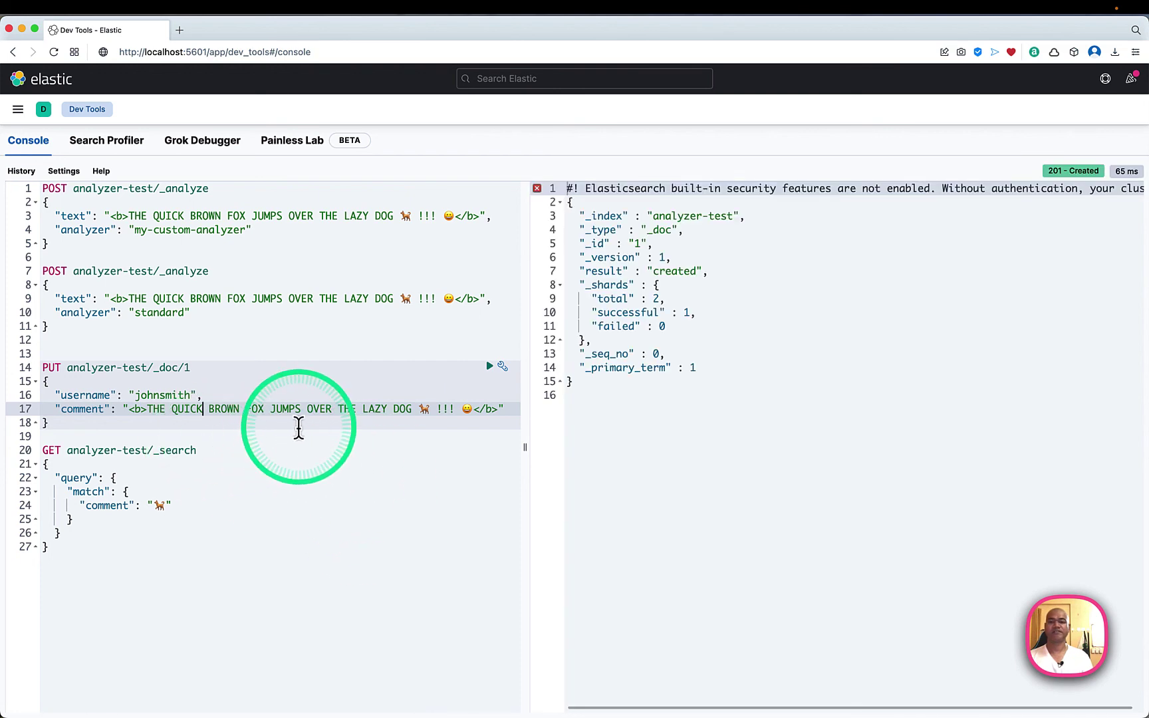
Search analyzer-test for the dog emoji, point out the one hit's score, then show the THANKS FOR WATCHING slide
left_click(276, 496)
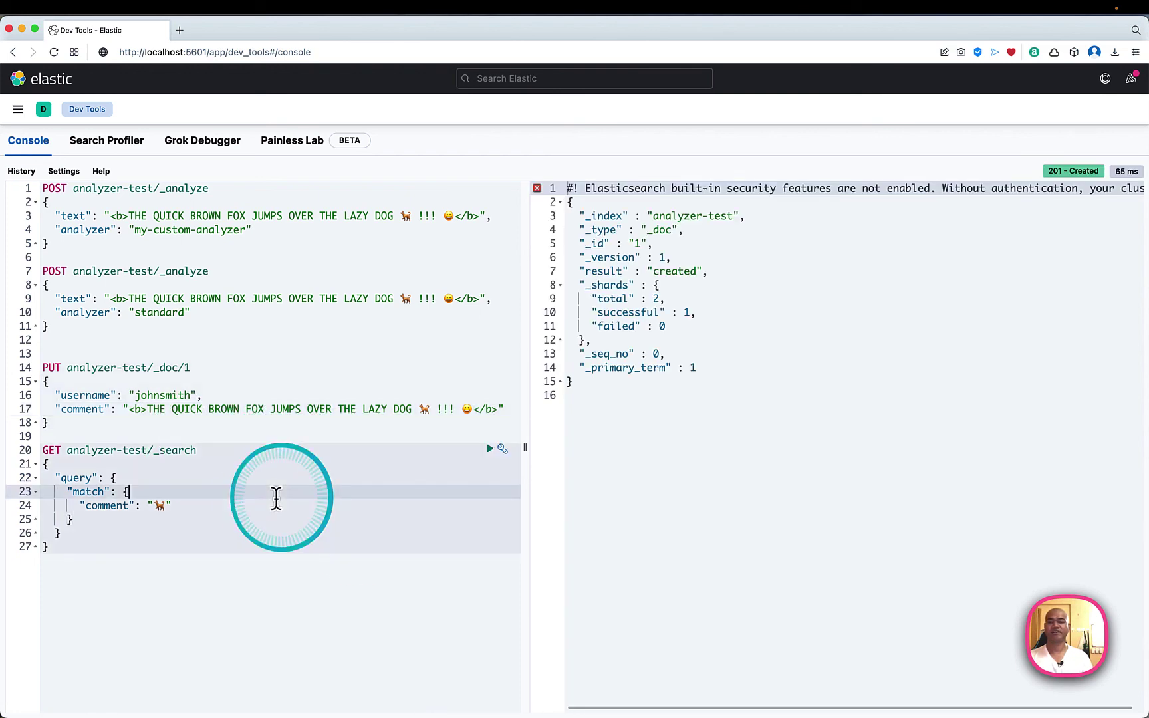
left_click(240, 510)
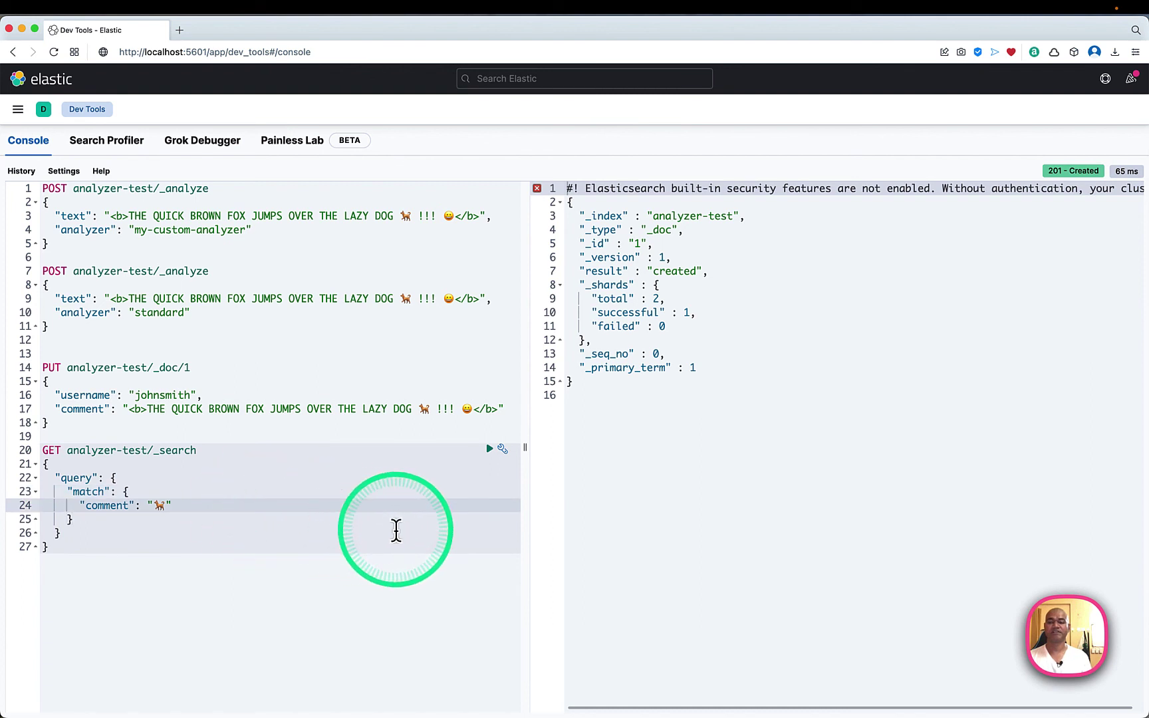
key("super+Return")
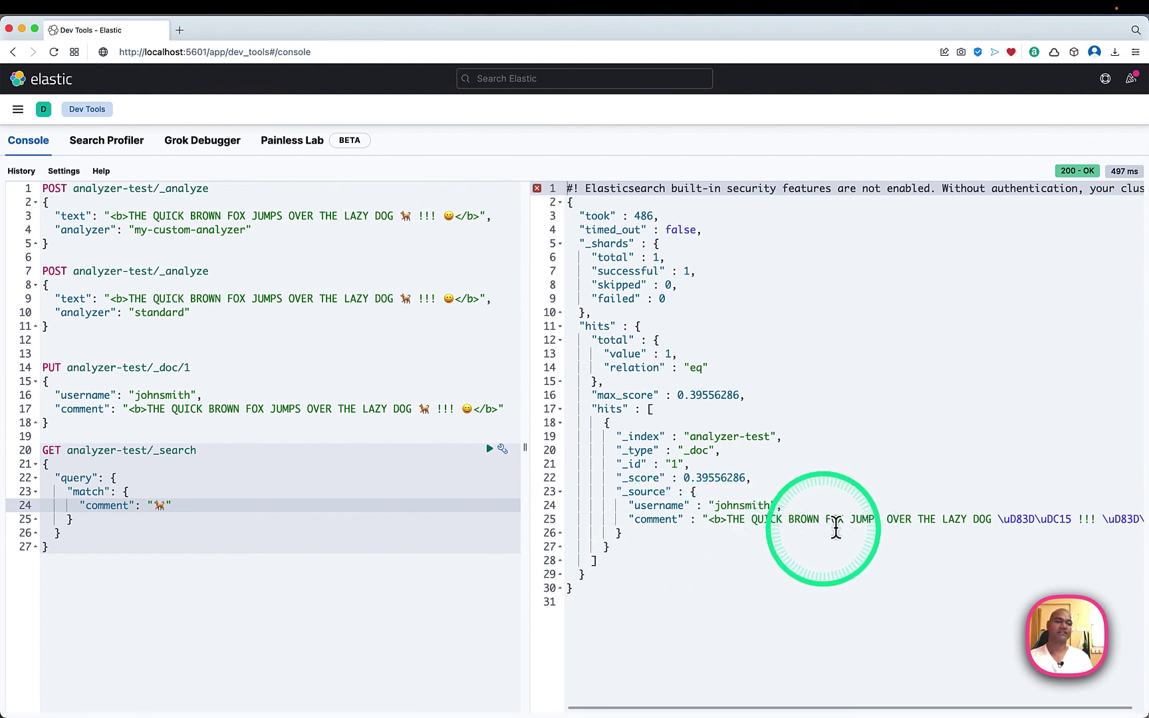
left_click(754, 479)
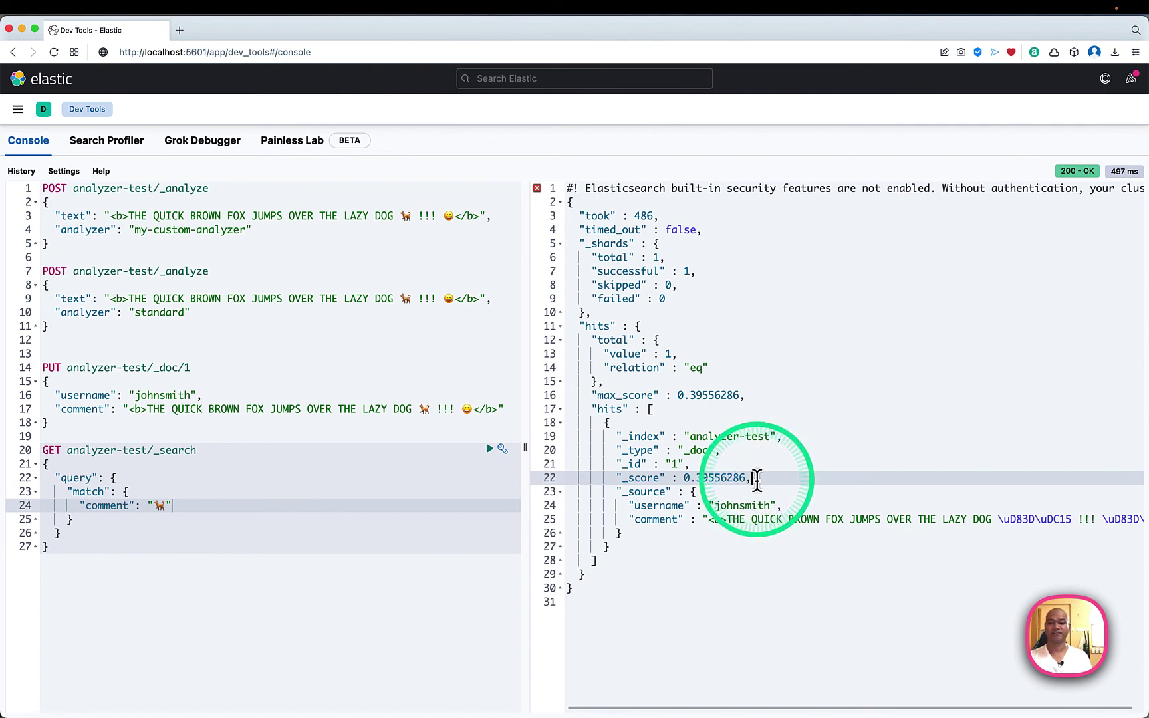
key("super+Tab")
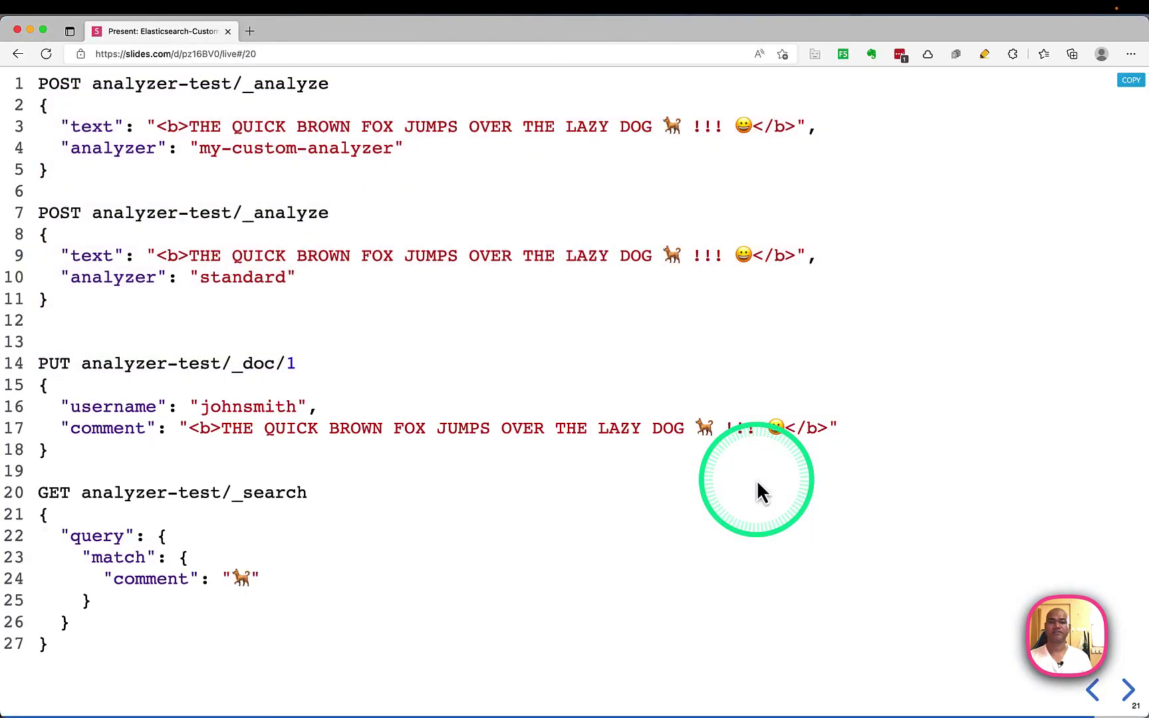
key("Right")
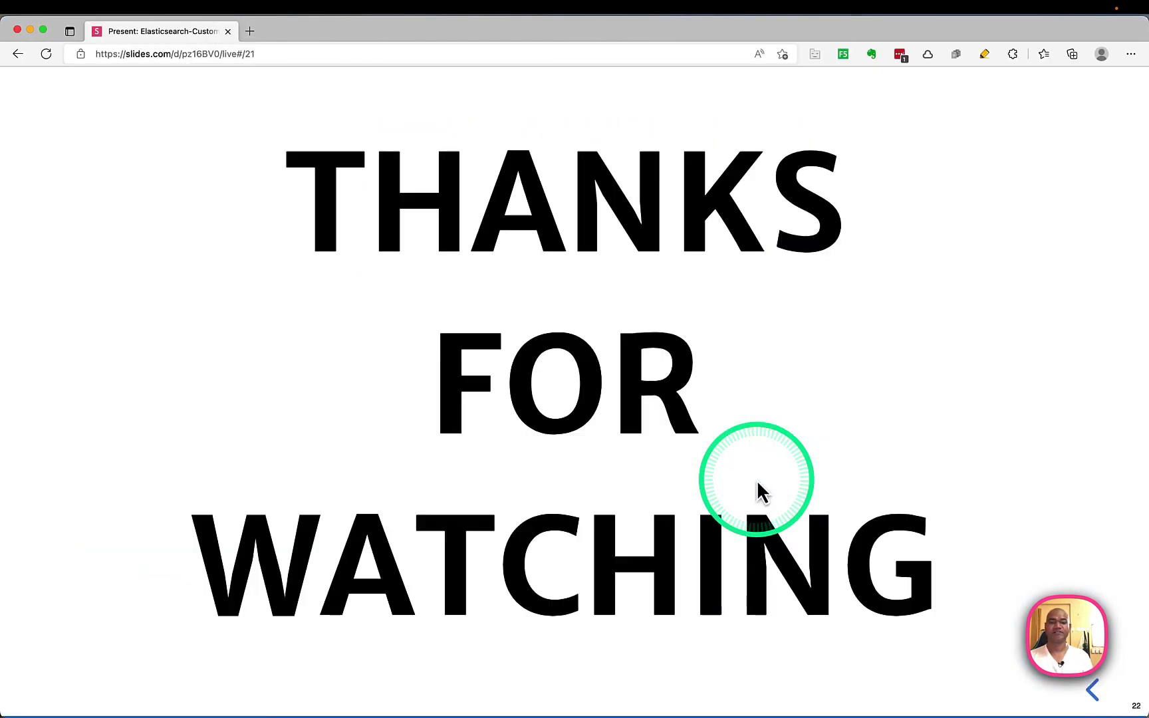